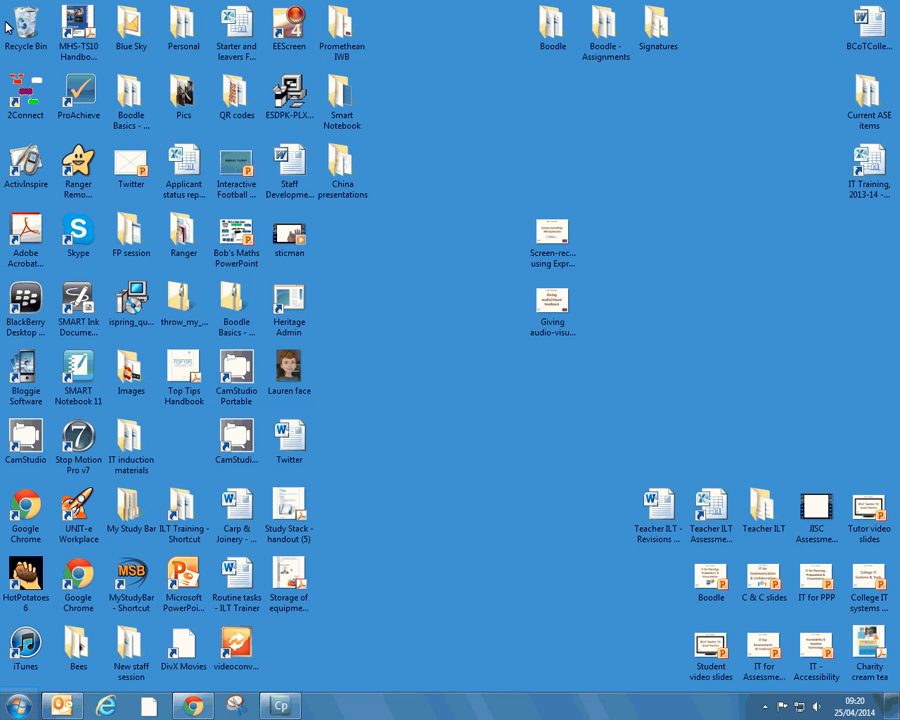
Open Microsoft Expression Encoder 4 Screen Capture from the Microsoft Expression program folder.
{"action": "left_click", "coordinate": [18, 708]}
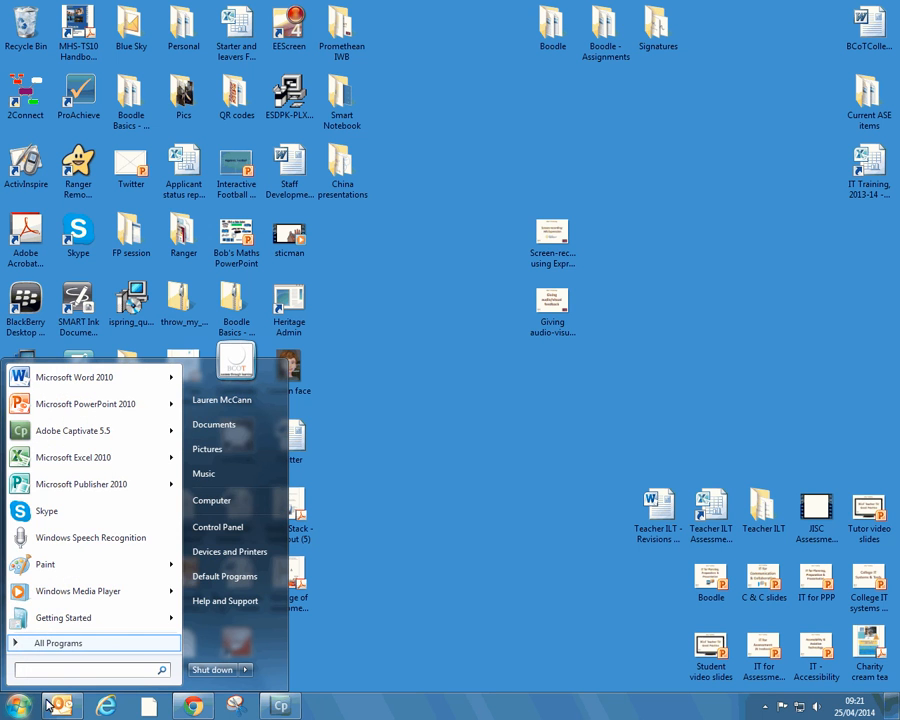
{"action": "left_click", "coordinate": [72, 643]}
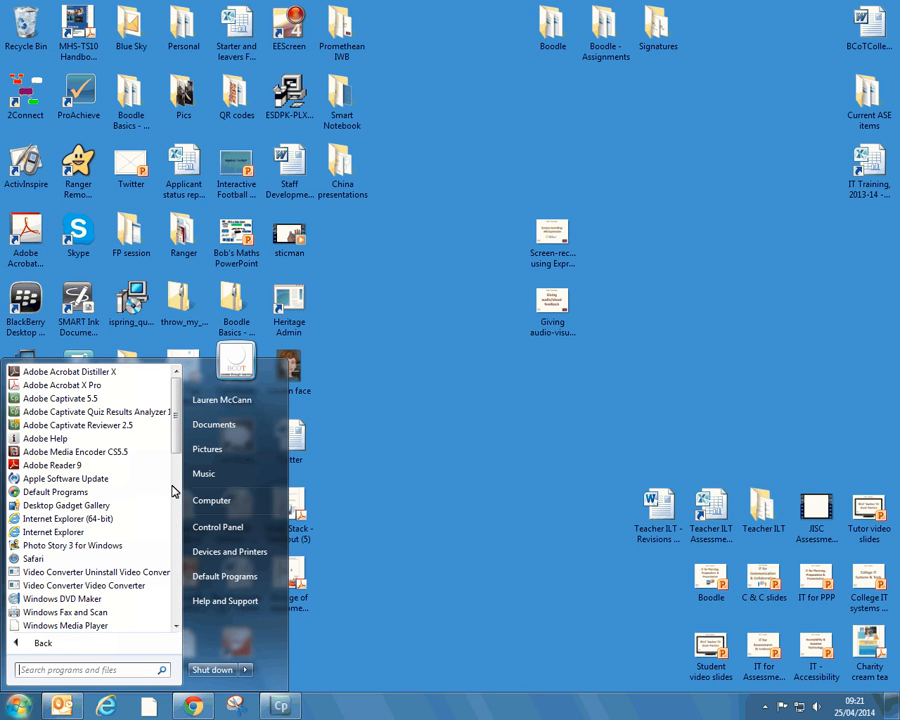
{"action": "left_click_drag", "start_coordinate": [175, 418], "coordinate": [175, 548]}
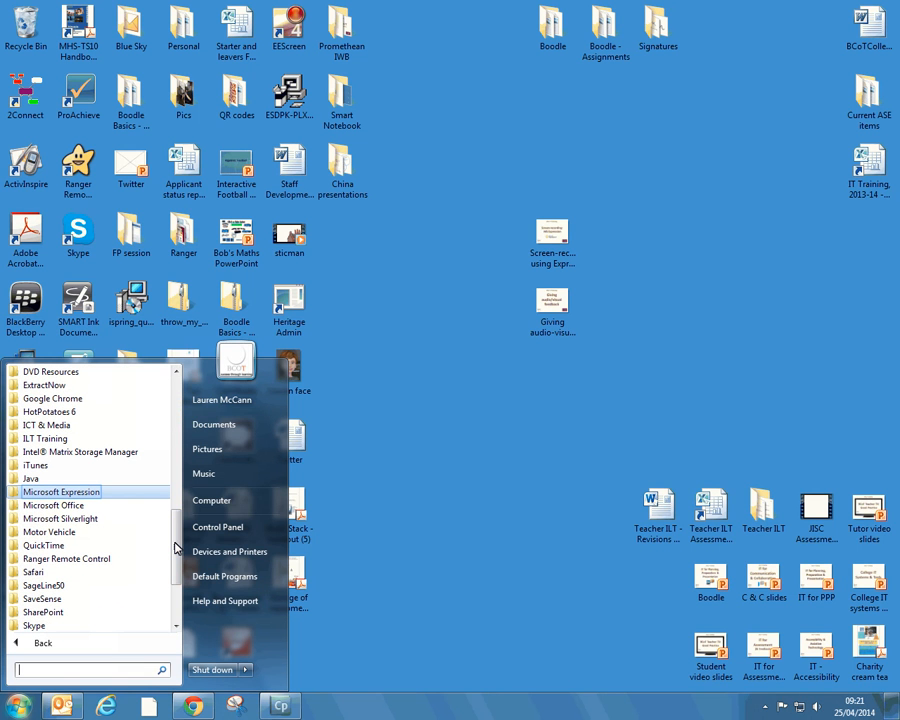
{"action": "left_click", "coordinate": [90, 493]}
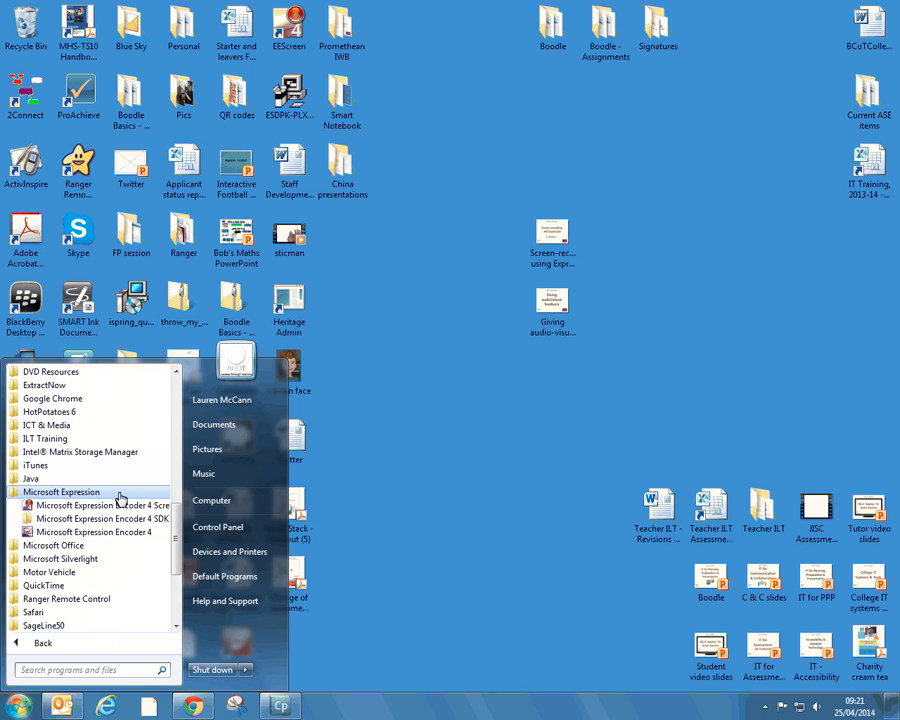
{"action": "left_click", "coordinate": [128, 507]}
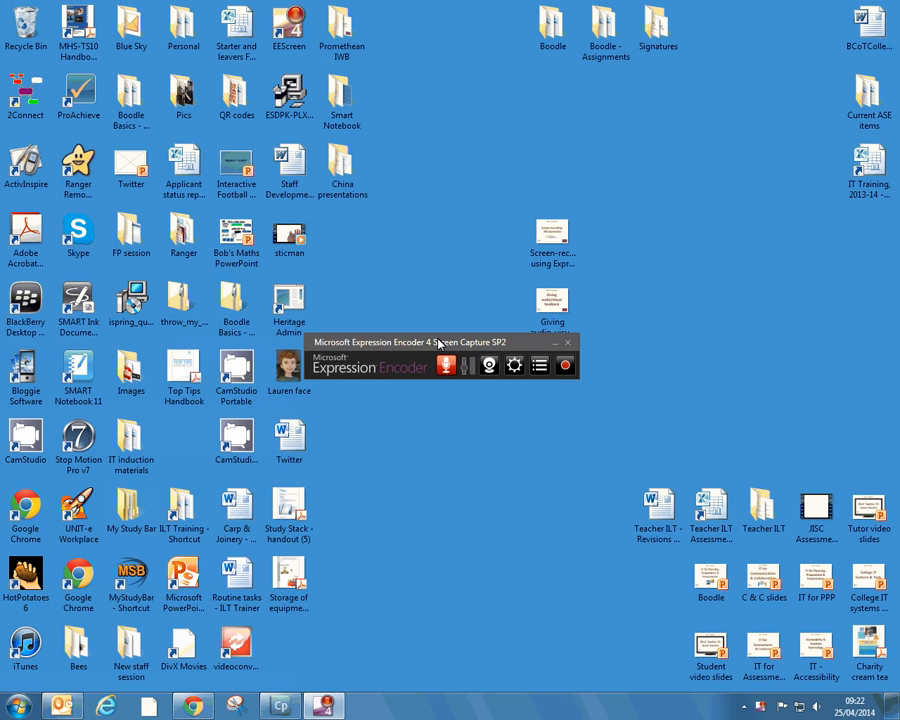
Preview the webcam picture by switching the camera on and off, leaving it off.
{"action": "left_click", "coordinate": [489, 366]}
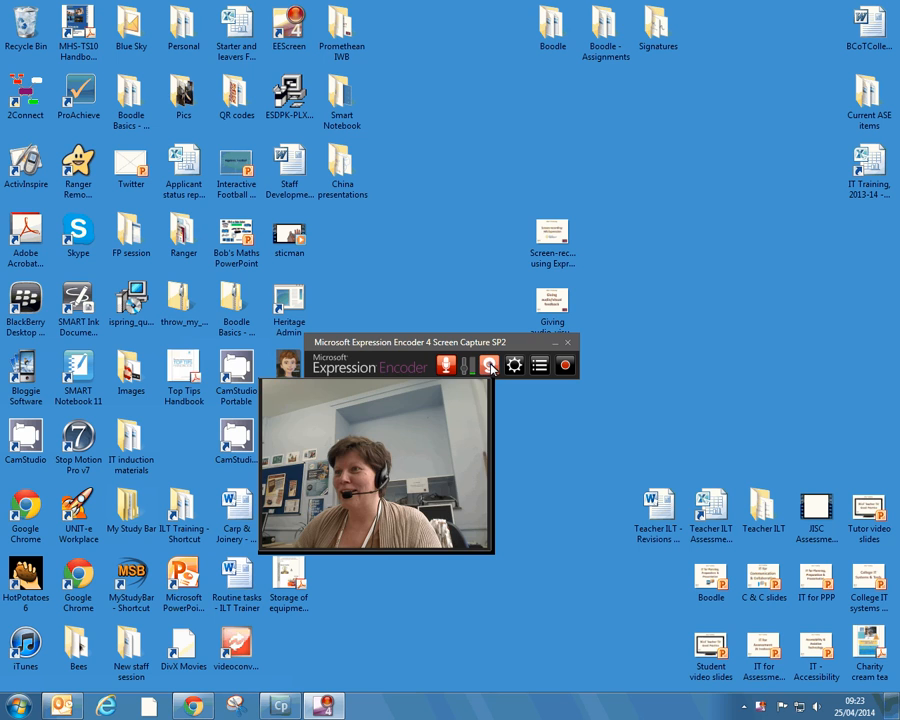
{"action": "left_click", "coordinate": [490, 367]}
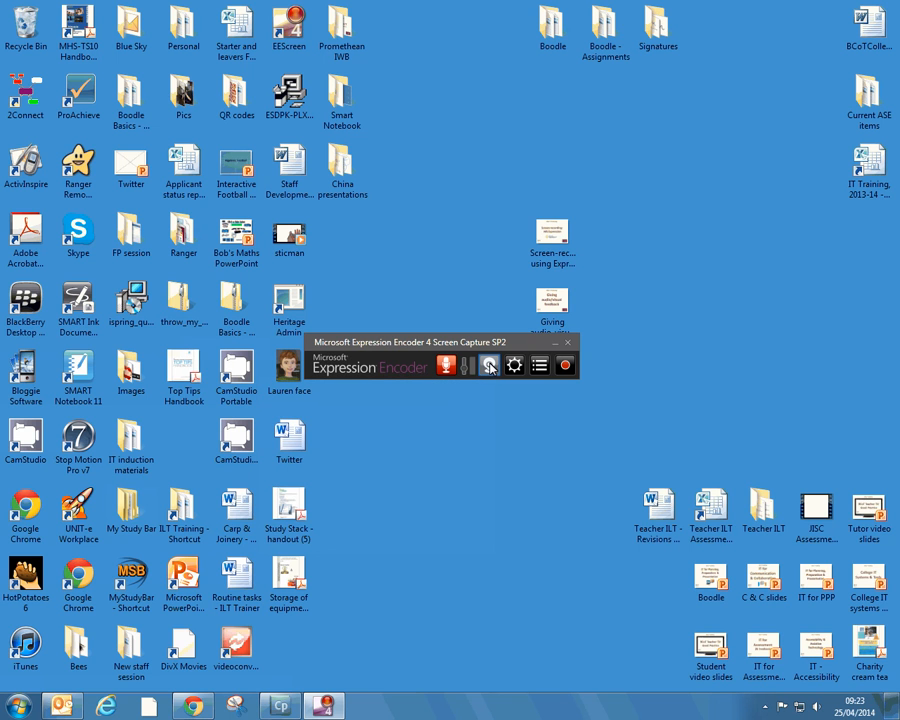
{"action": "left_click", "coordinate": [489, 366]}
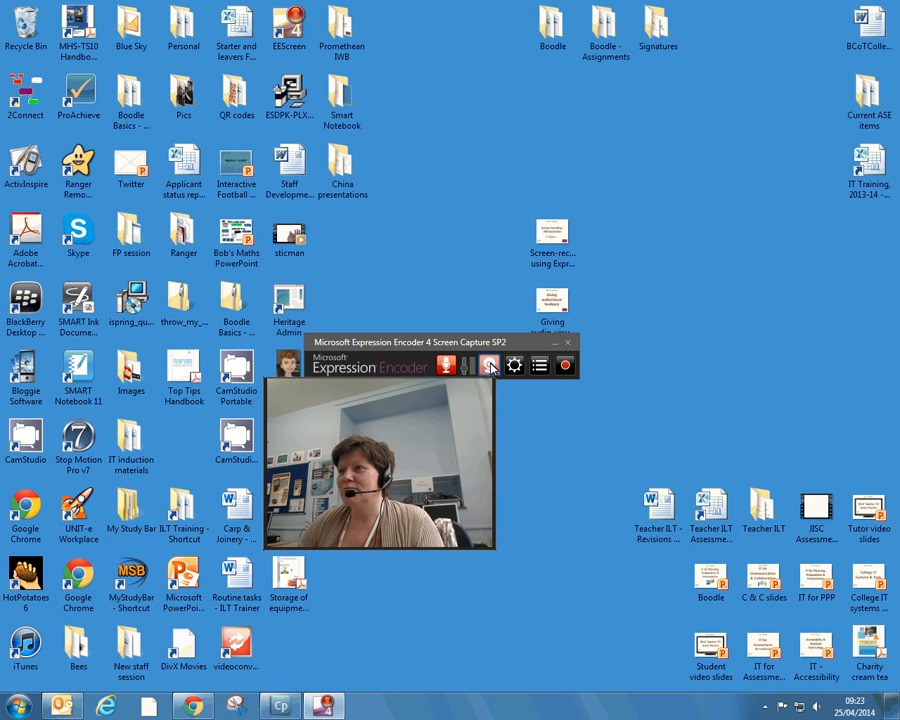
{"action": "left_click", "coordinate": [489, 366]}
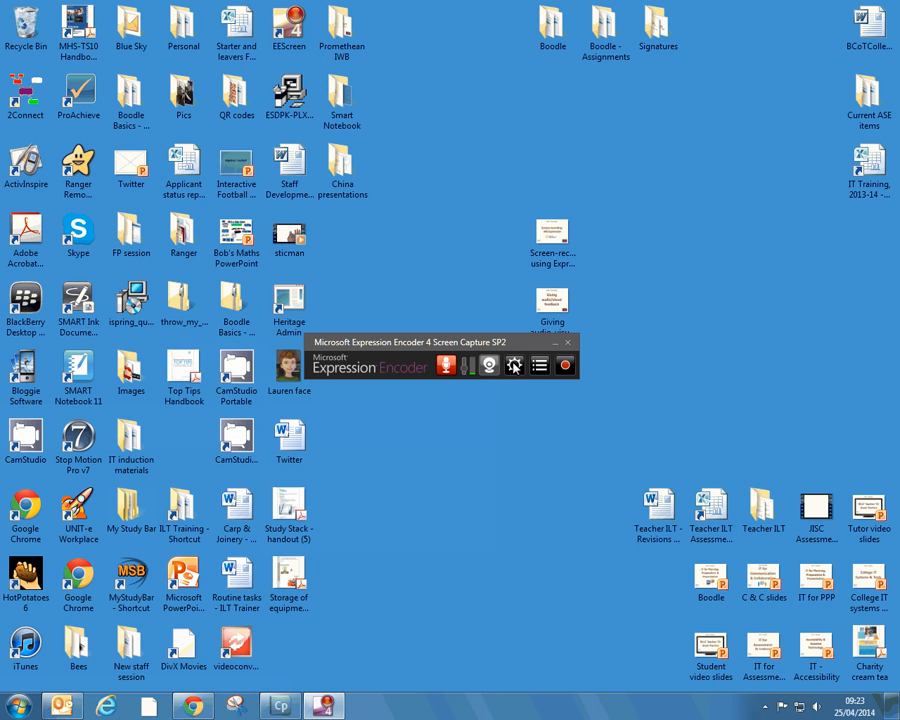
Set the screen capture frame rate to 30 fps in the capture options.
{"action": "left_click", "coordinate": [514, 366]}
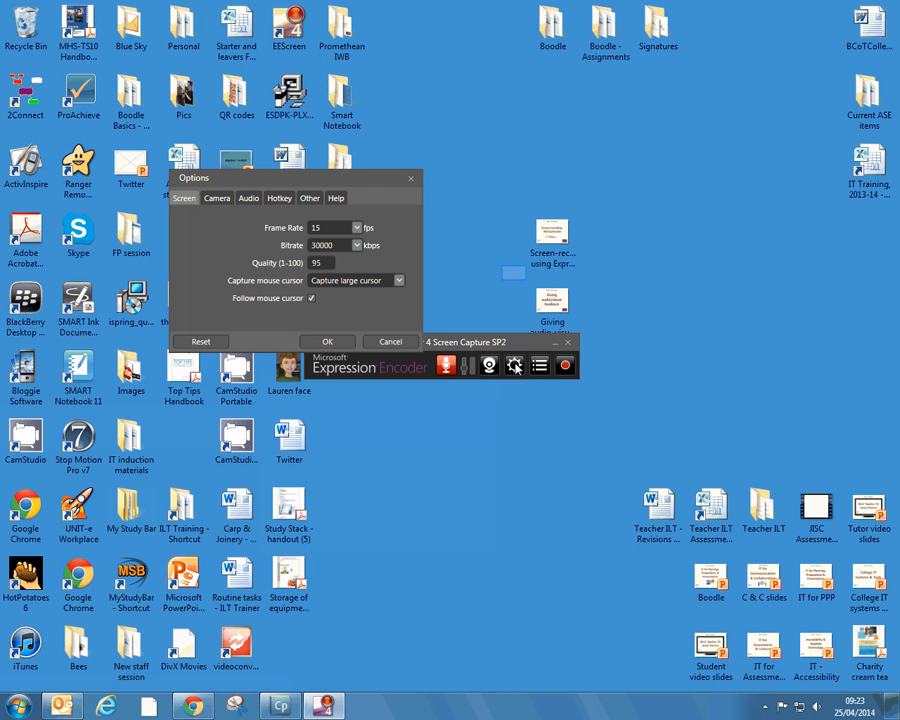
{"action": "left_click_drag", "start_coordinate": [531, 416], "coordinate": [542, 426]}
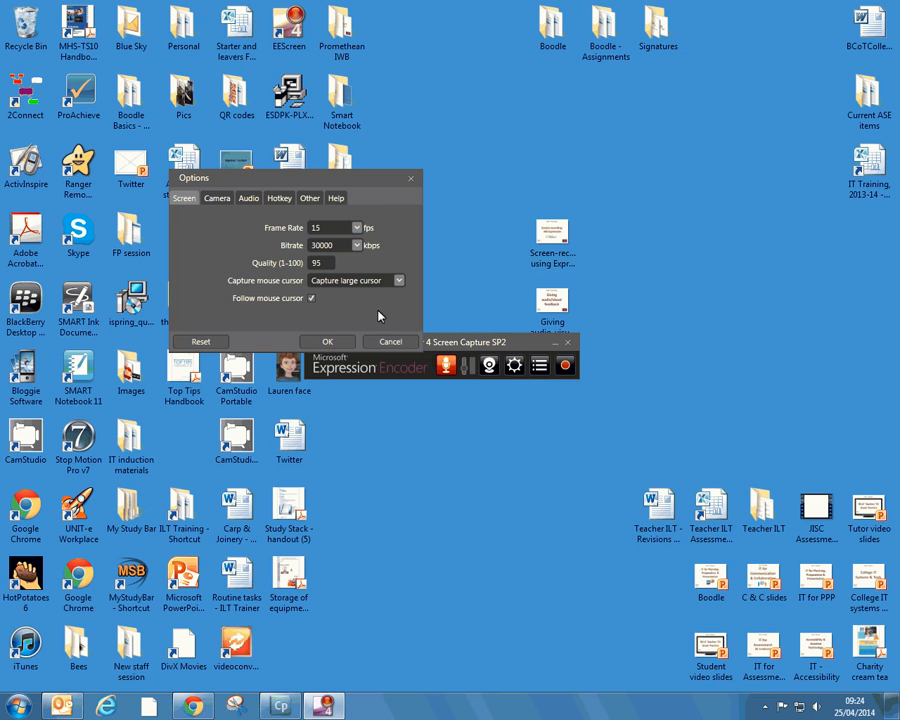
{"action": "left_click", "coordinate": [358, 228]}
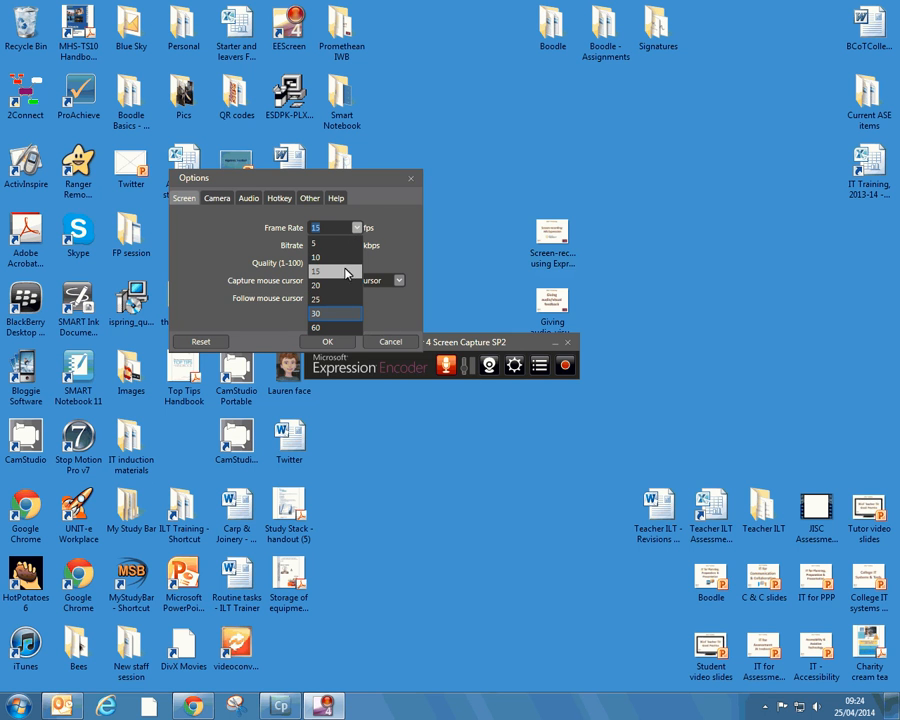
{"action": "left_click", "coordinate": [346, 314]}
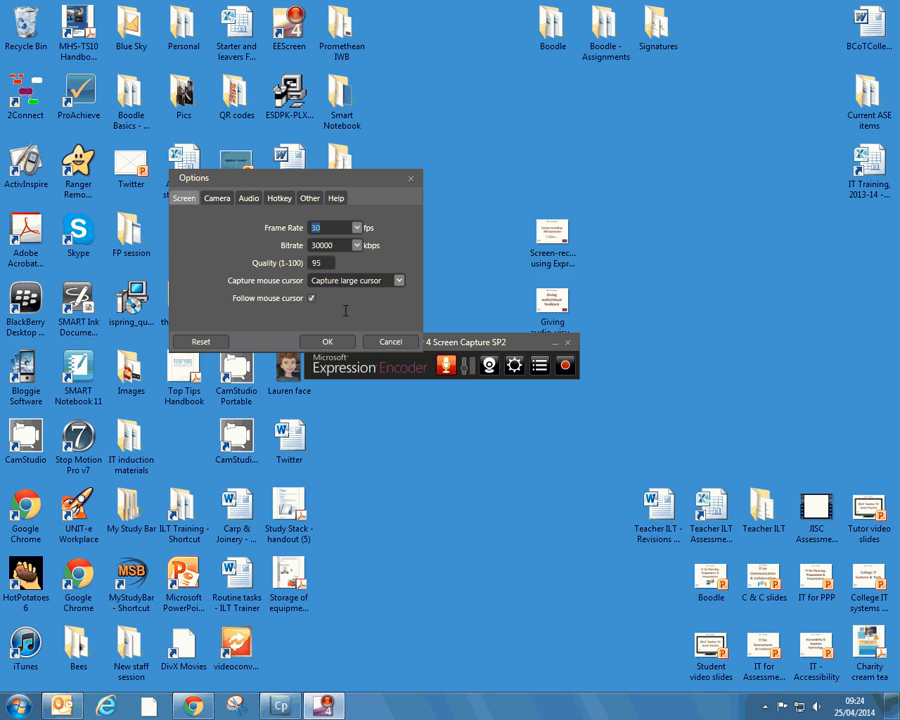
Set the screen capture quality to 100, apply the options and recheck them.
{"action": "key", "text": "Tab"}
{"action": "key", "text": "Tab"}
{"action": "left_click", "coordinate": [323, 261]}
{"action": "left_click", "coordinate": [325, 261]}
{"action": "key", "text": "BackSpace"}
{"action": "key", "text": "BackSpace"}
{"action": "type", "text": "10"}
{"action": "left_click", "coordinate": [327, 341]}
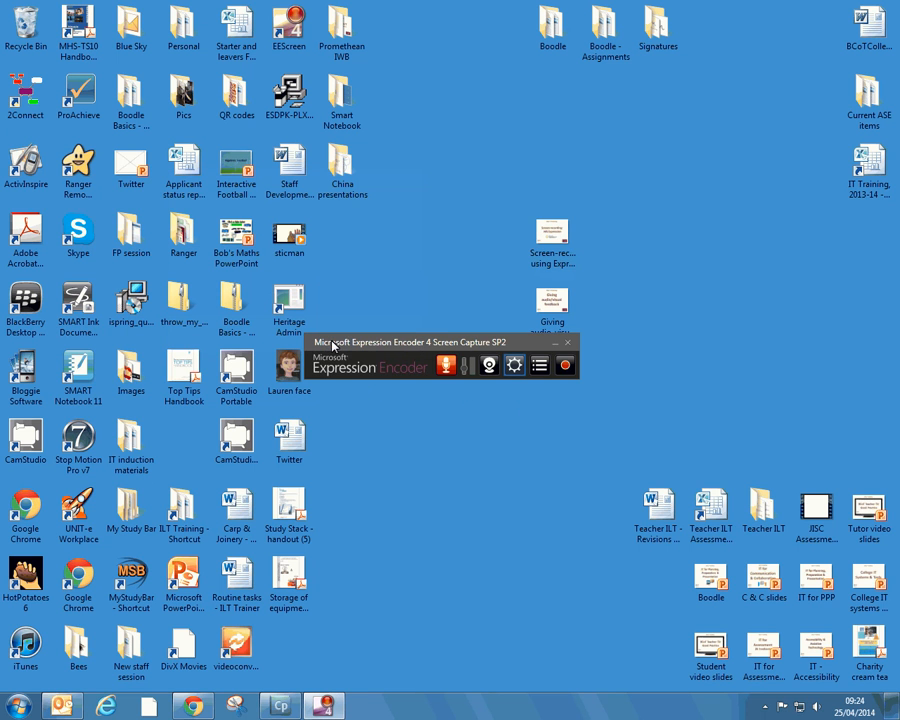
{"action": "left_click", "coordinate": [514, 366]}
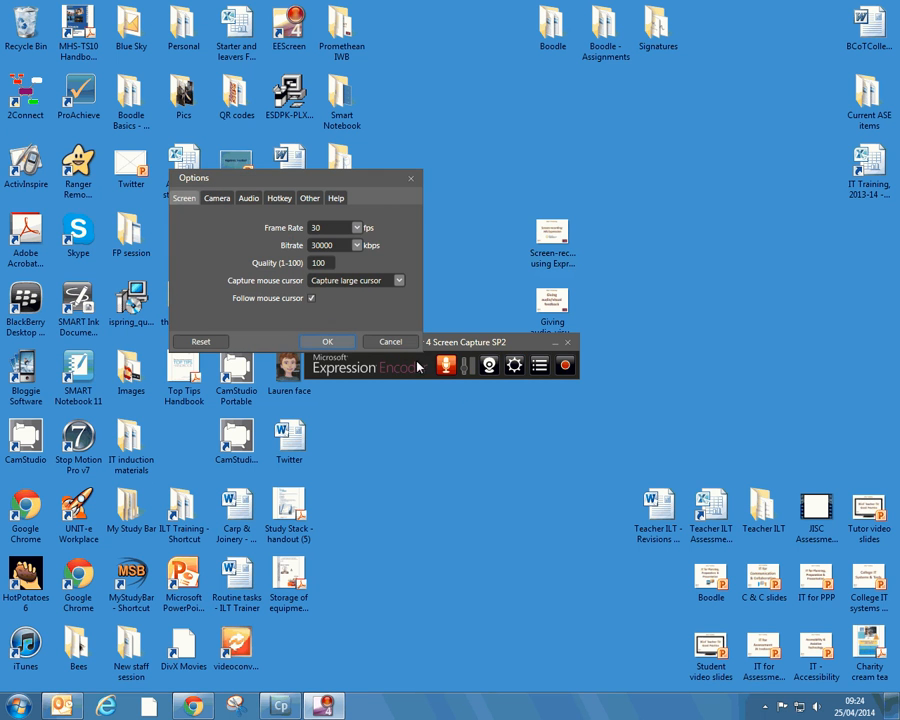
{"action": "left_click", "coordinate": [339, 343]}
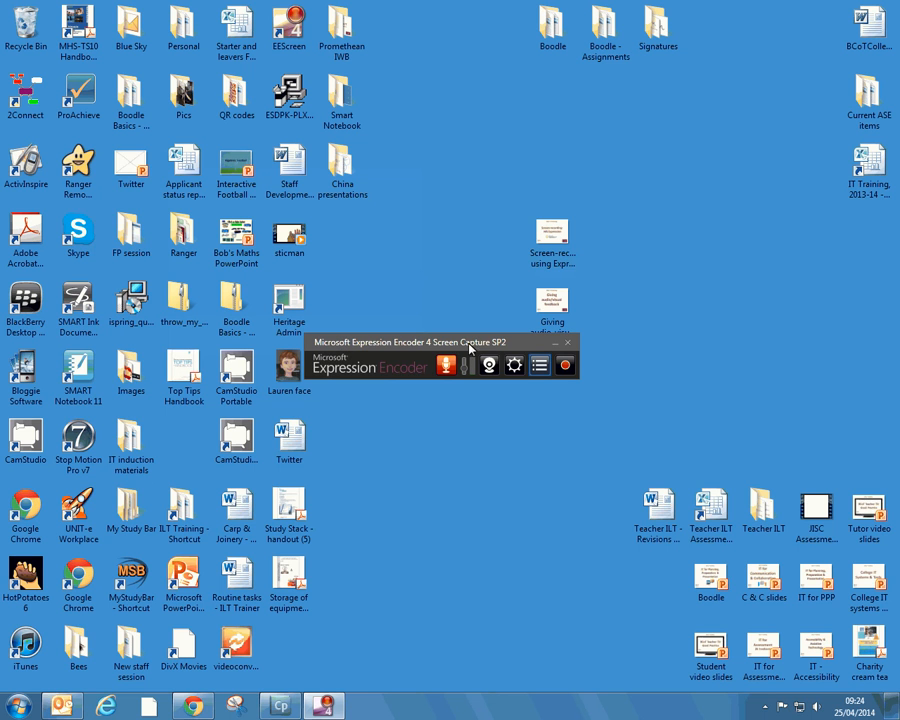
Show the list of saved screen captures and review the capture options again without changing them.
{"action": "left_click", "coordinate": [540, 366]}
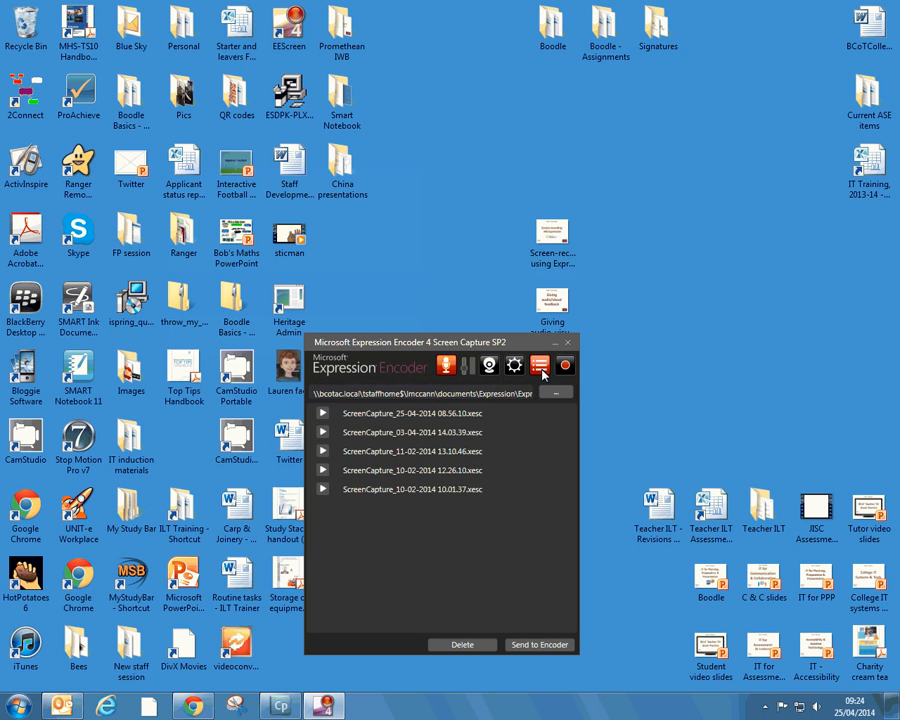
{"action": "left_click", "coordinate": [613, 428]}
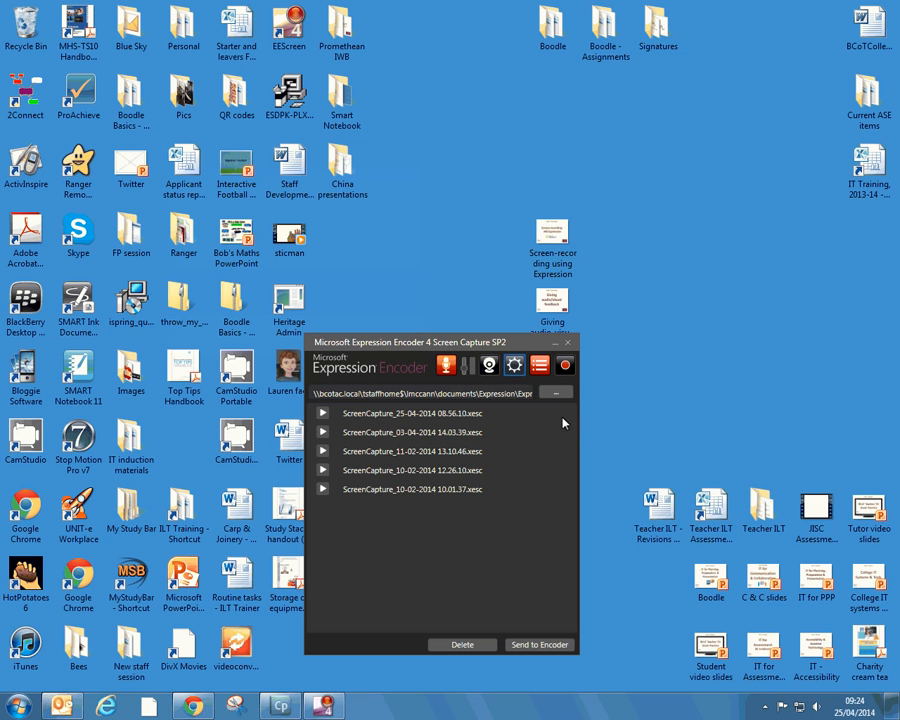
{"action": "left_click", "coordinate": [513, 366]}
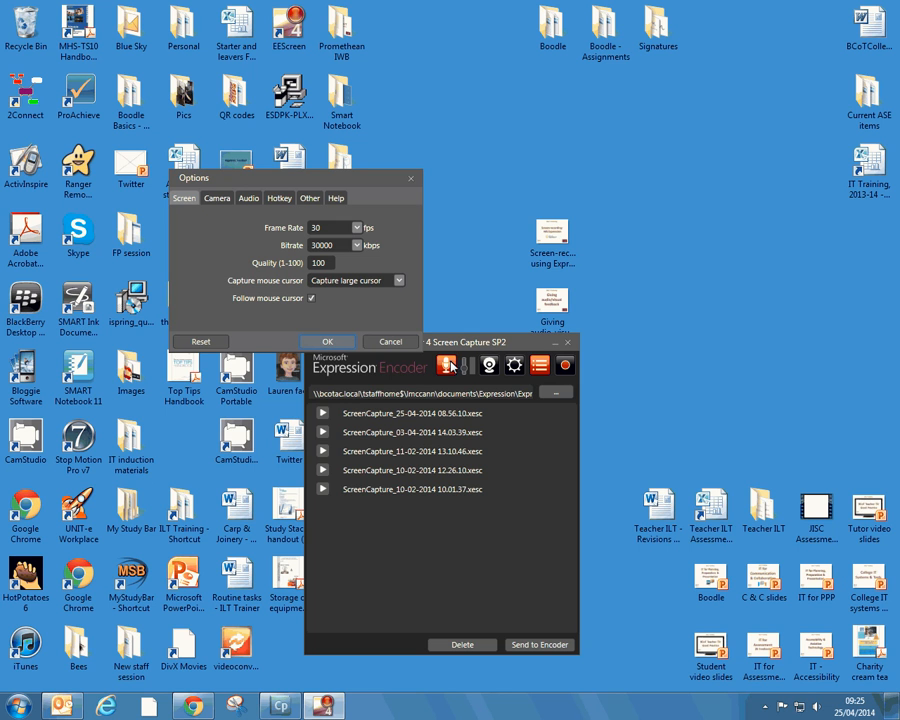
{"action": "left_click", "coordinate": [349, 343]}
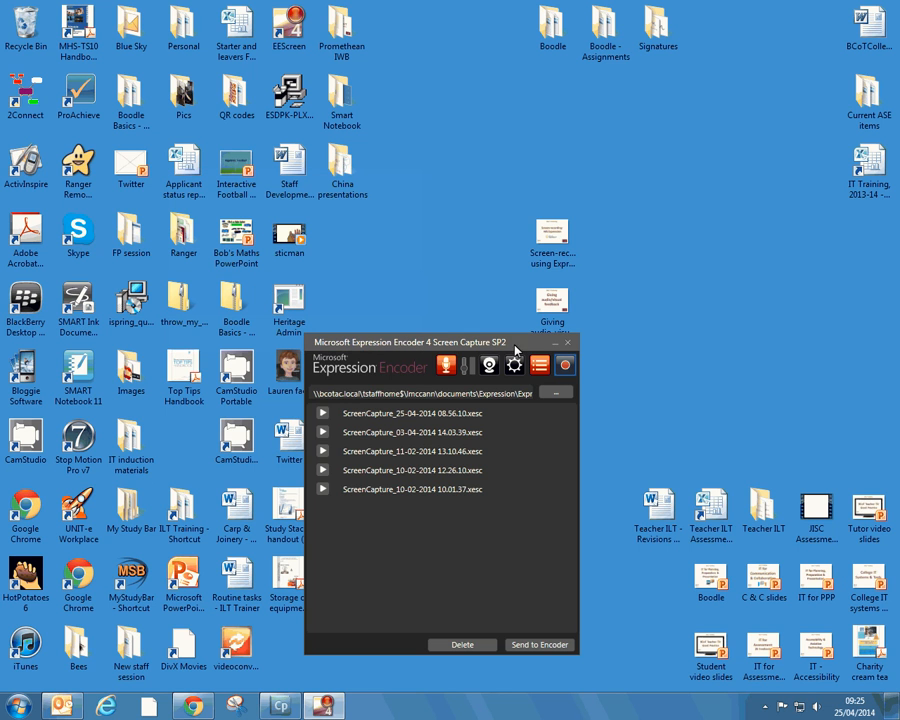
Start a new capture and enlarge the recording region to nearly the full screen, about 1278 by 1017.
{"action": "left_click", "coordinate": [566, 368]}
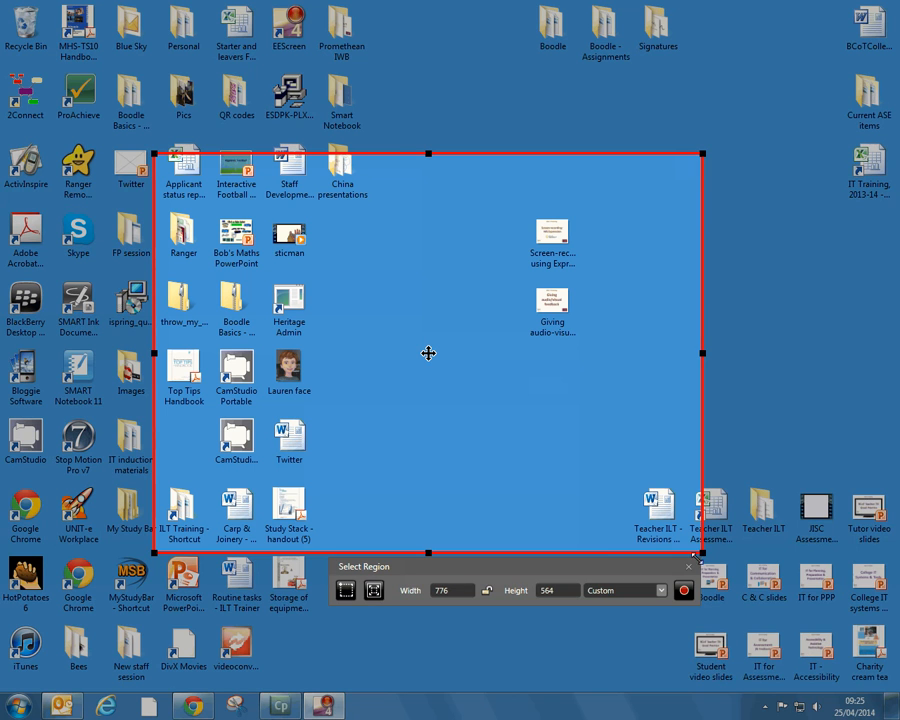
{"action": "left_click_drag", "start_coordinate": [690, 563], "coordinate": [896, 691]}
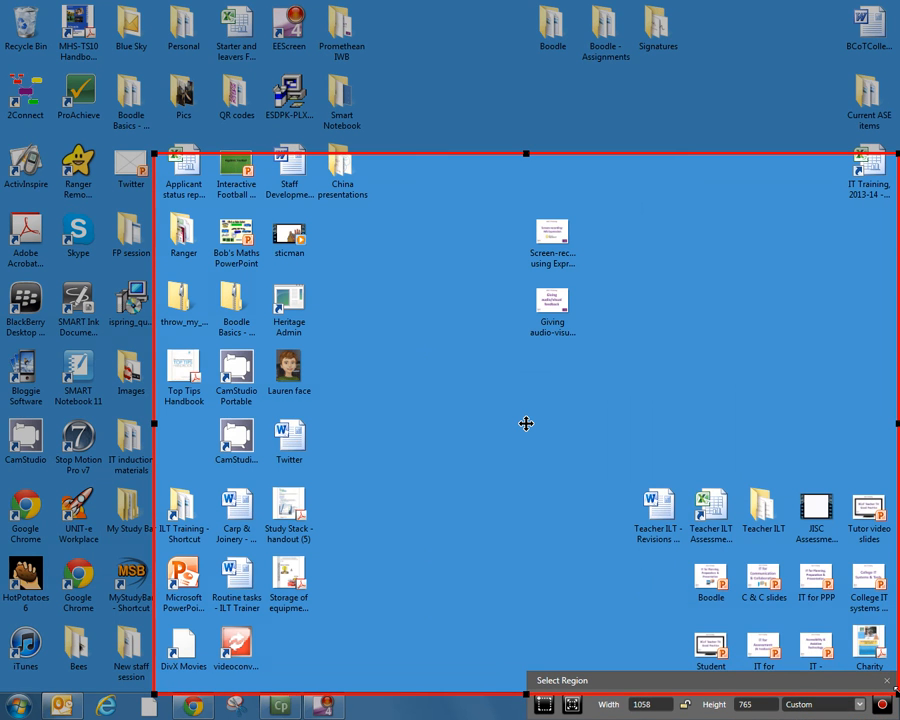
{"action": "left_click_drag", "start_coordinate": [153, 153], "coordinate": [0, 1]}
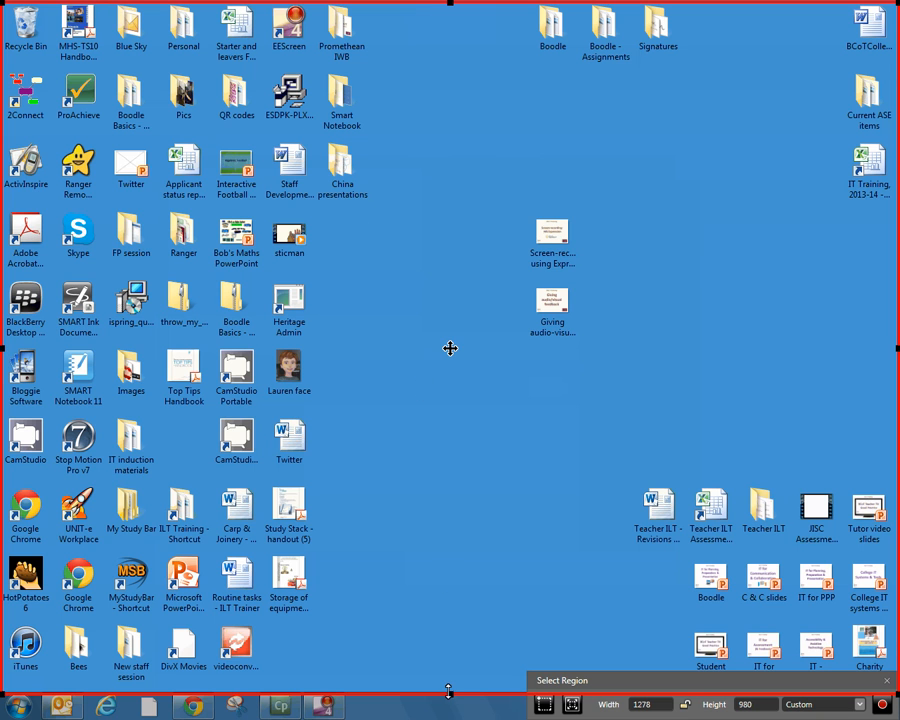
{"action": "left_click_drag", "start_coordinate": [450, 693], "coordinate": [450, 719]}
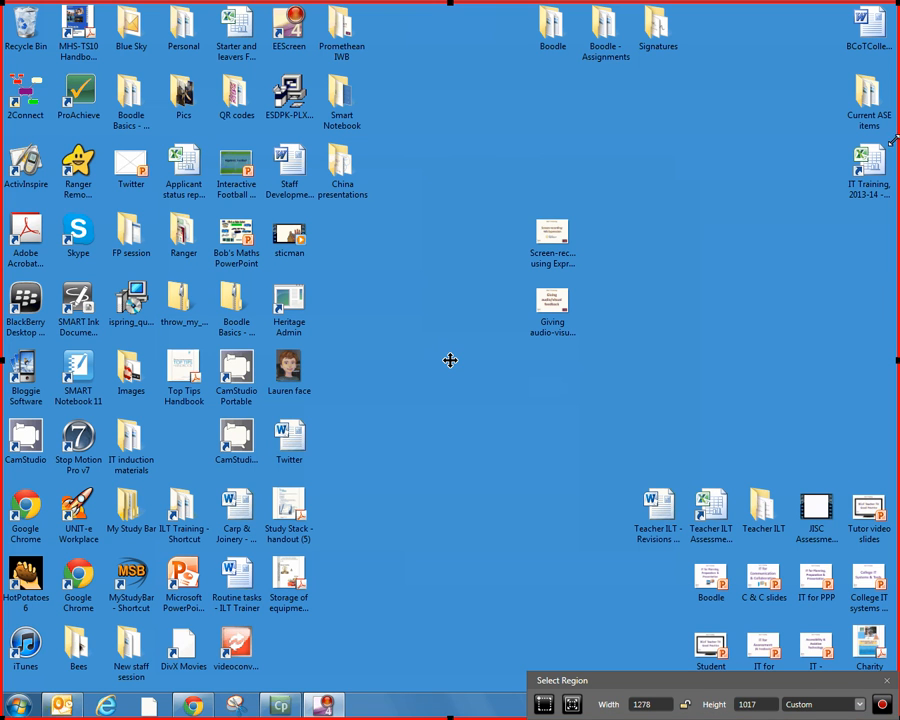
Shrink the recording region to about 766 by 775, move it, and stretch it back over the full screen, about 1279 by 1021.
{"action": "left_click_drag", "start_coordinate": [899, 1], "coordinate": [539, 176]}
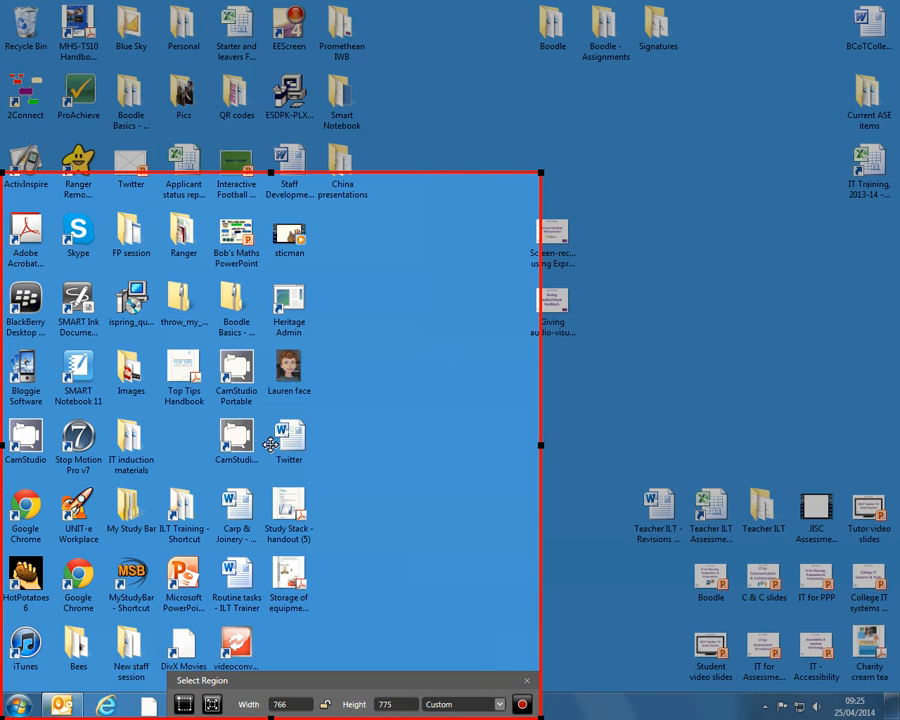
{"action": "left_click_drag", "start_coordinate": [271, 446], "coordinate": [411, 329]}
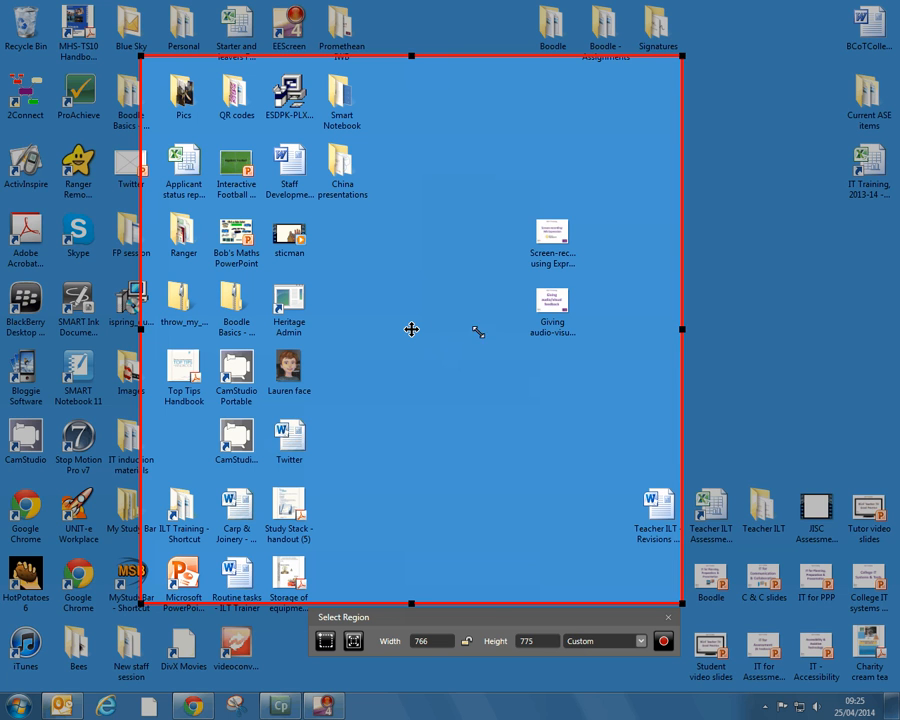
{"action": "left_click_drag", "start_coordinate": [680, 602], "coordinate": [899, 719]}
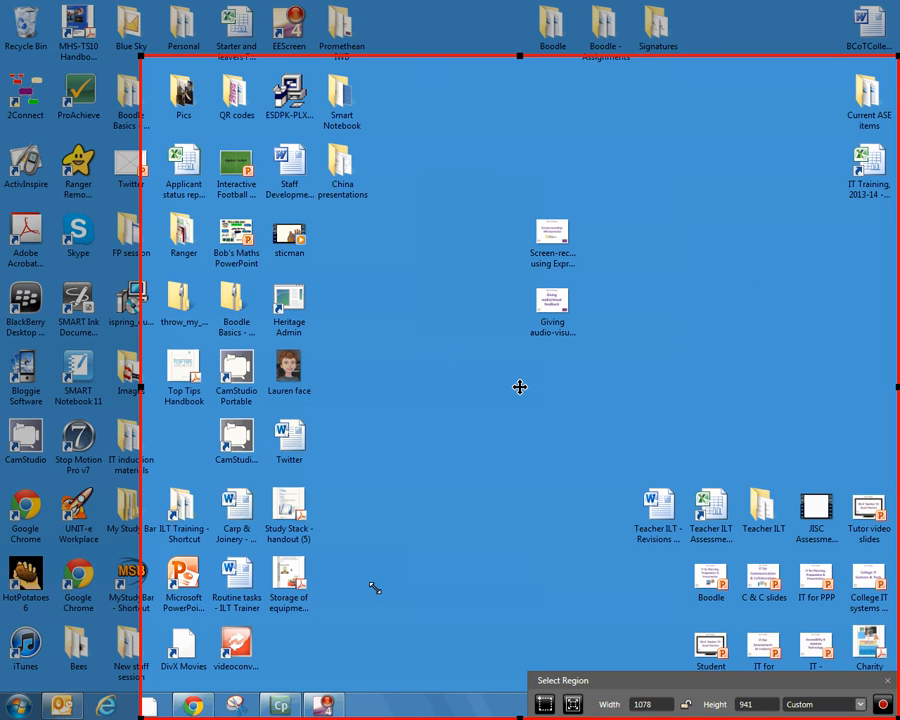
{"action": "left_click_drag", "start_coordinate": [141, 56], "coordinate": [1, 1]}
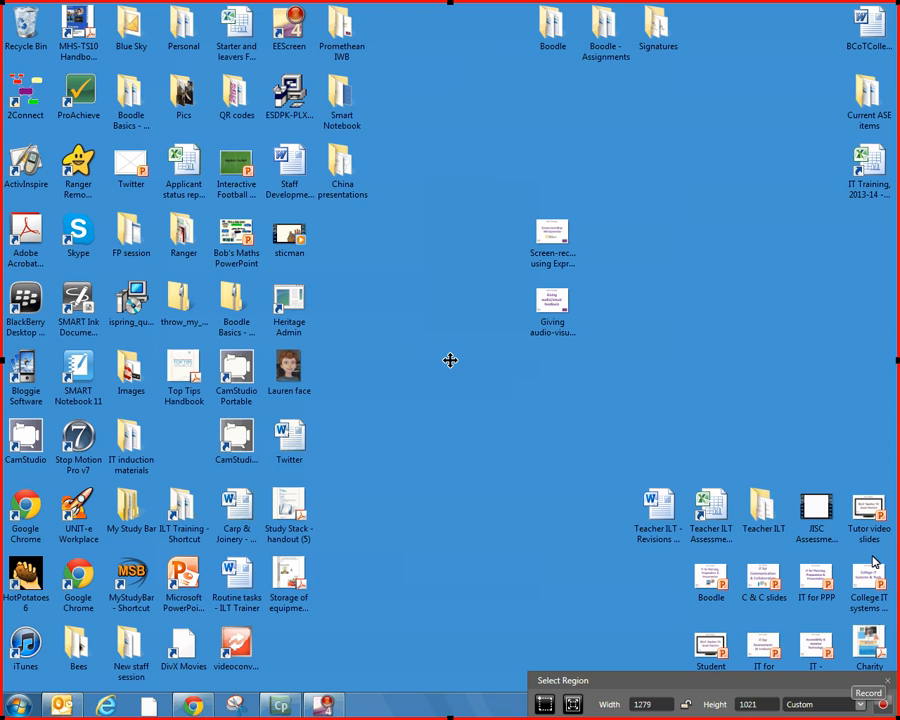
Start recording, show the YouTube uploads and Boodle course pages in Chrome, and return to a desktop cleared of the Java pop-up.
{"action": "left_click", "coordinate": [883, 705]}
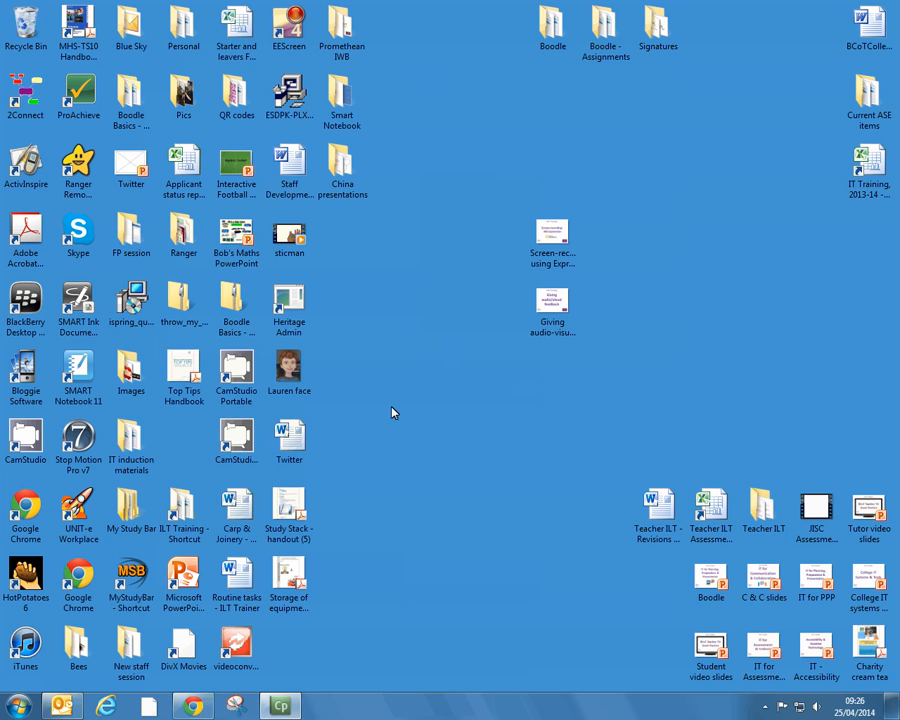
{"action": "left_click", "coordinate": [189, 704]}
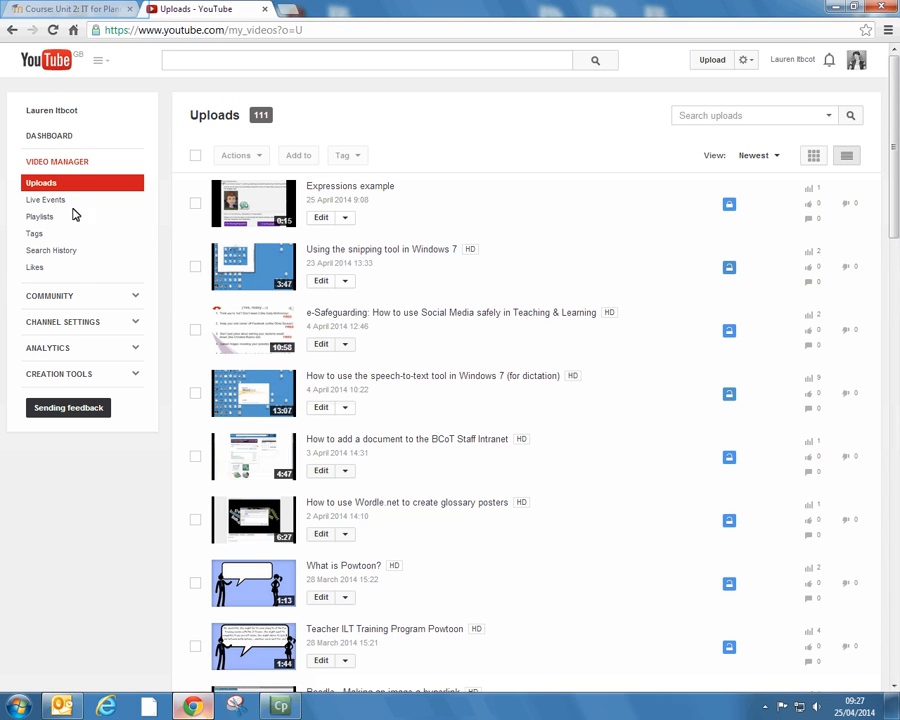
{"action": "left_click", "coordinate": [72, 10]}
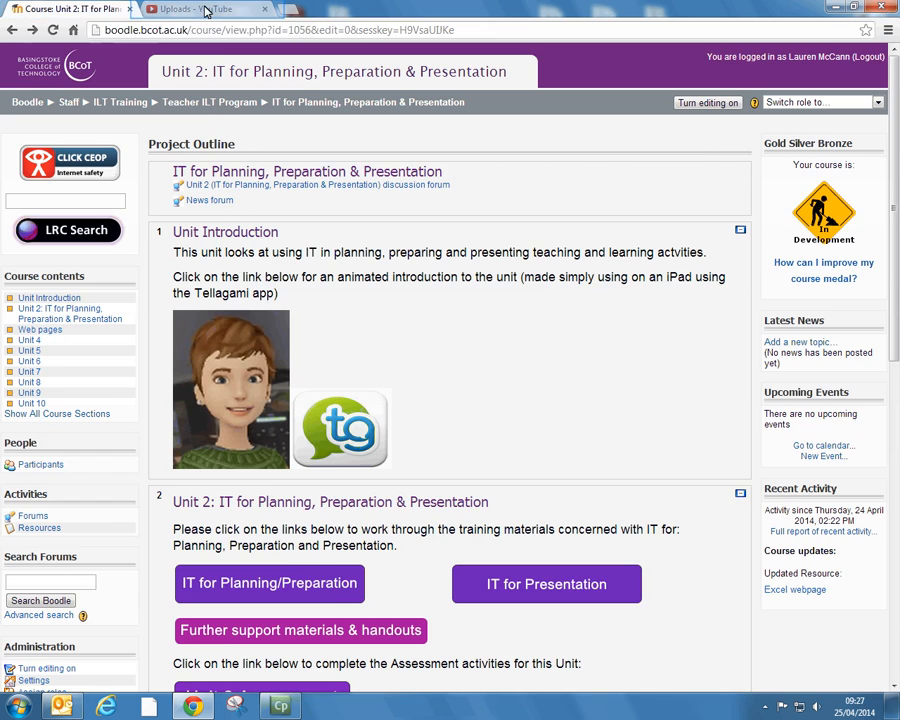
{"action": "left_click", "coordinate": [205, 10]}
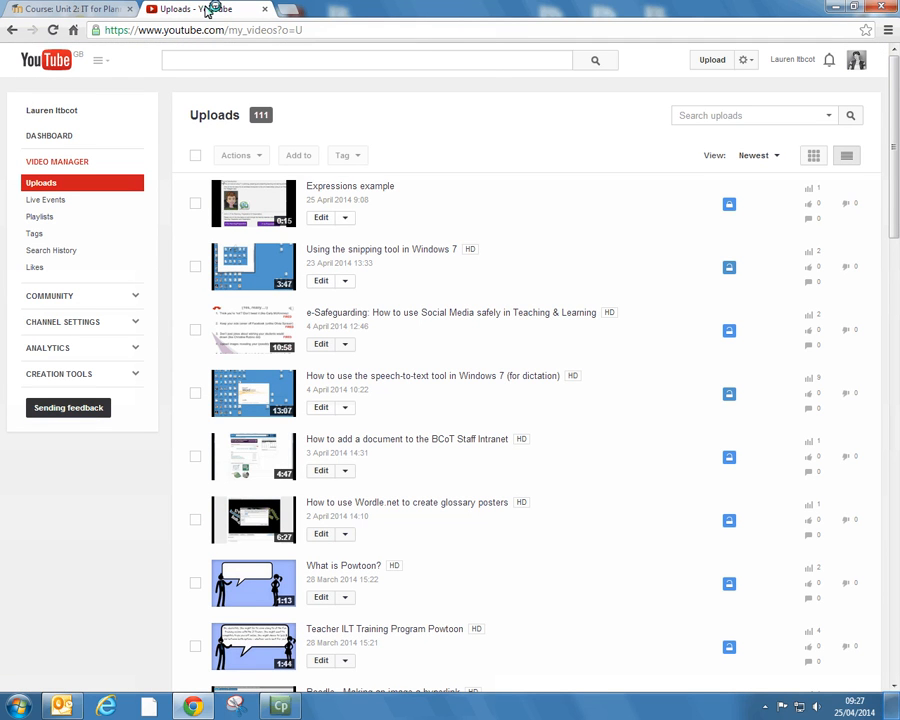
{"action": "left_click", "coordinate": [893, 712]}
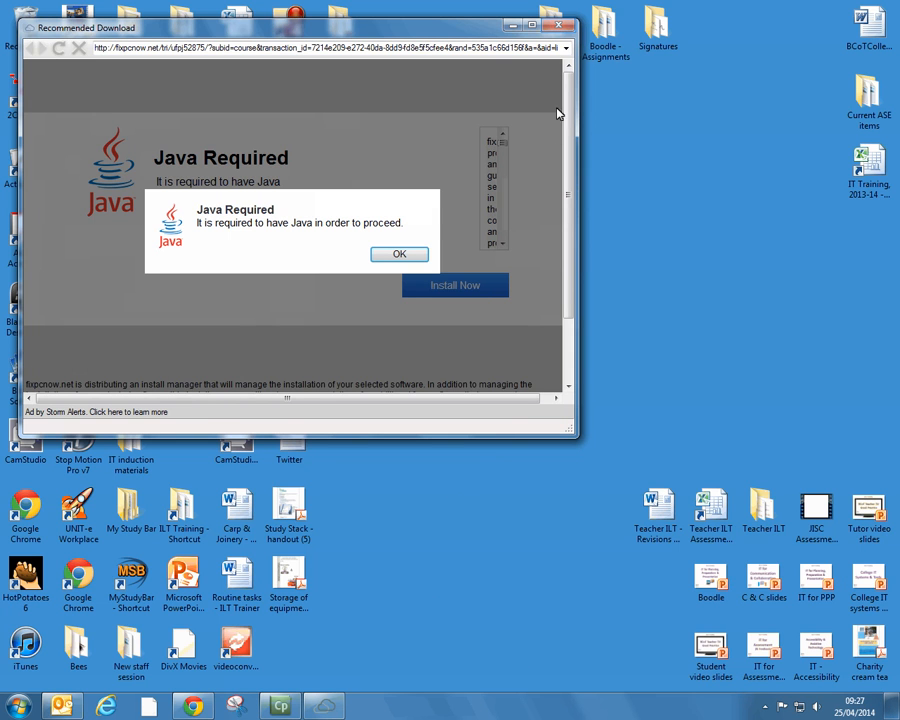
{"action": "left_click", "coordinate": [560, 26]}
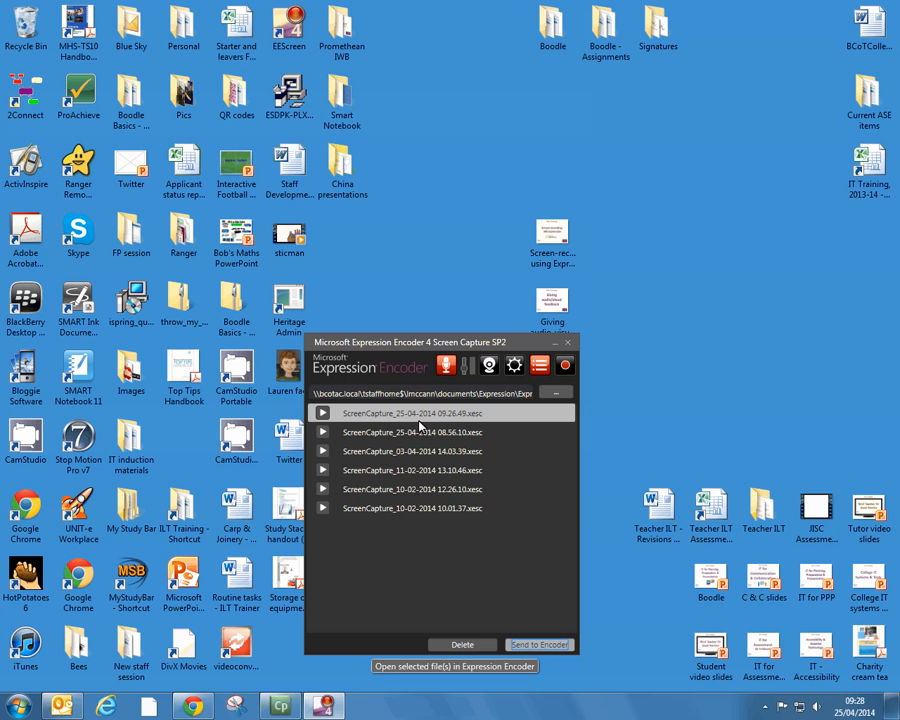
Send the newest capture, ScreenCapture_25-04-2014 09.26.49.xesc, to Expression Encoder for encoding.
{"action": "left_click", "coordinate": [537, 645]}
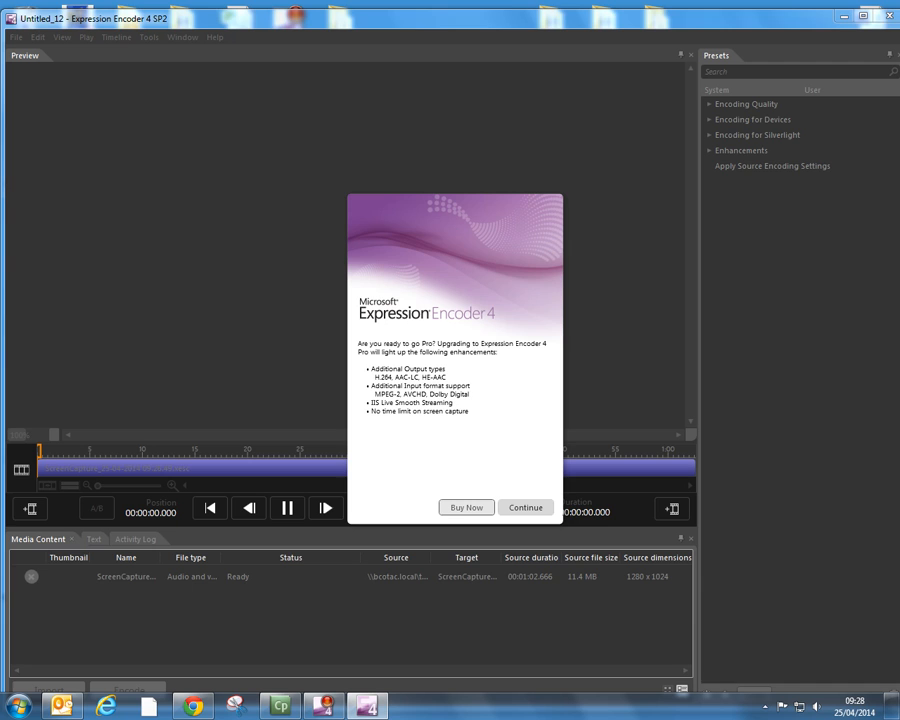
Continue without upgrading to Pro, move the playhead to about 19 seconds, and encode ScreenCapture_25-04-2014 09.26.49.
{"action": "left_click", "coordinate": [526, 508]}
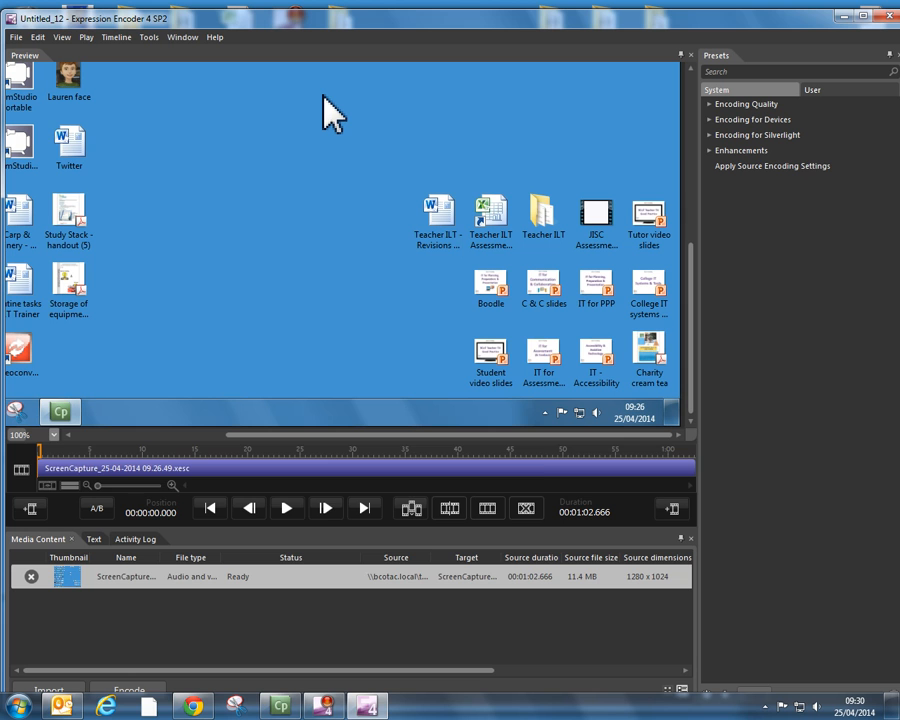
{"action": "left_click", "coordinate": [239, 468]}
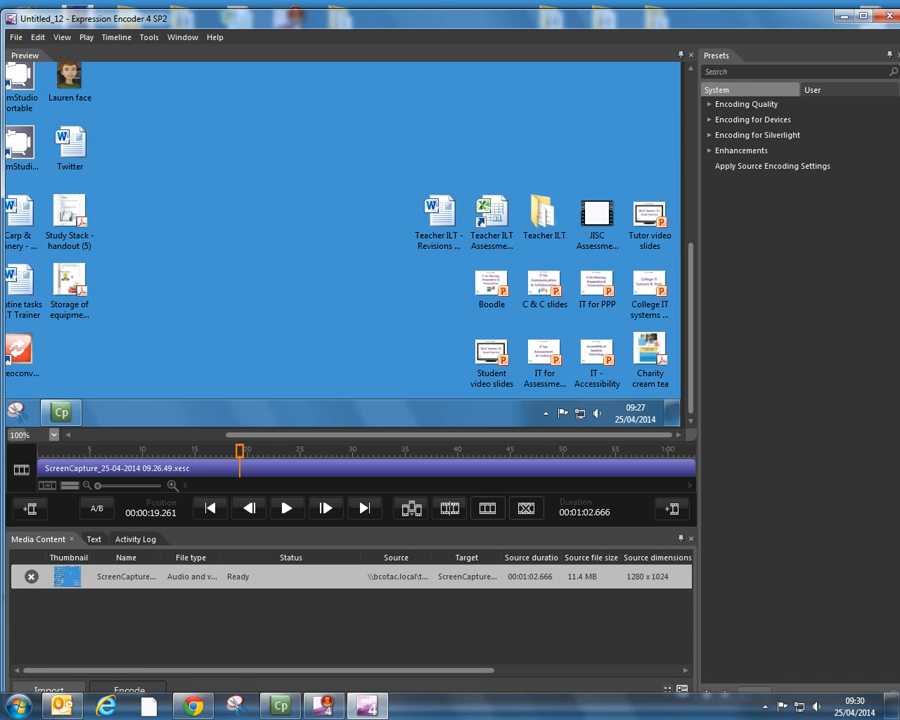
{"action": "left_click", "coordinate": [127, 690]}
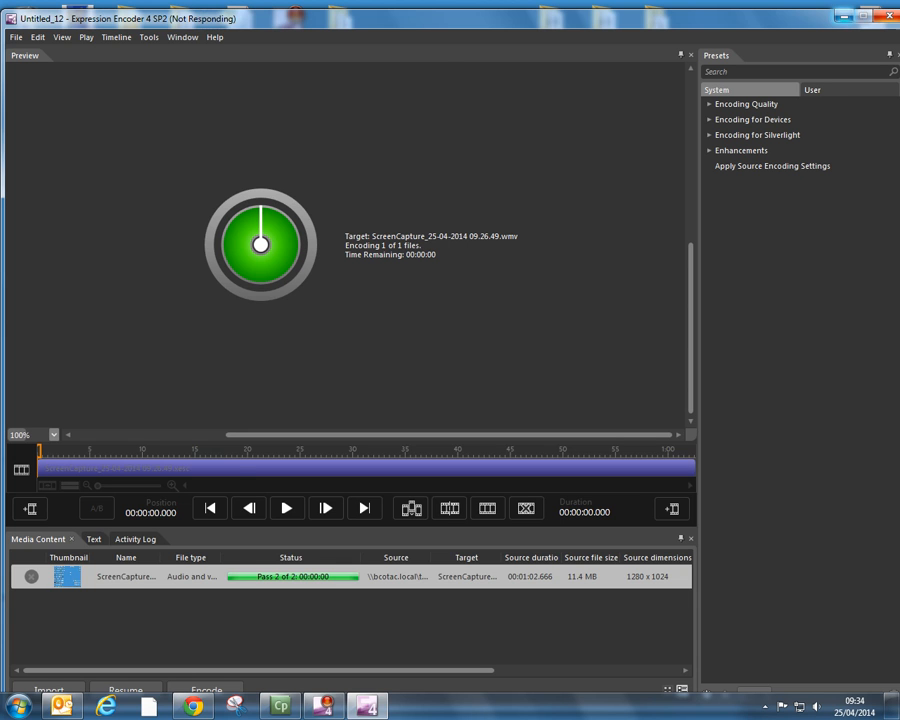
Clear the Encoder and Screen Capture windows off the desktop and open the Expression folder on the documents (N:) network drive.
{"action": "left_click", "coordinate": [844, 16]}
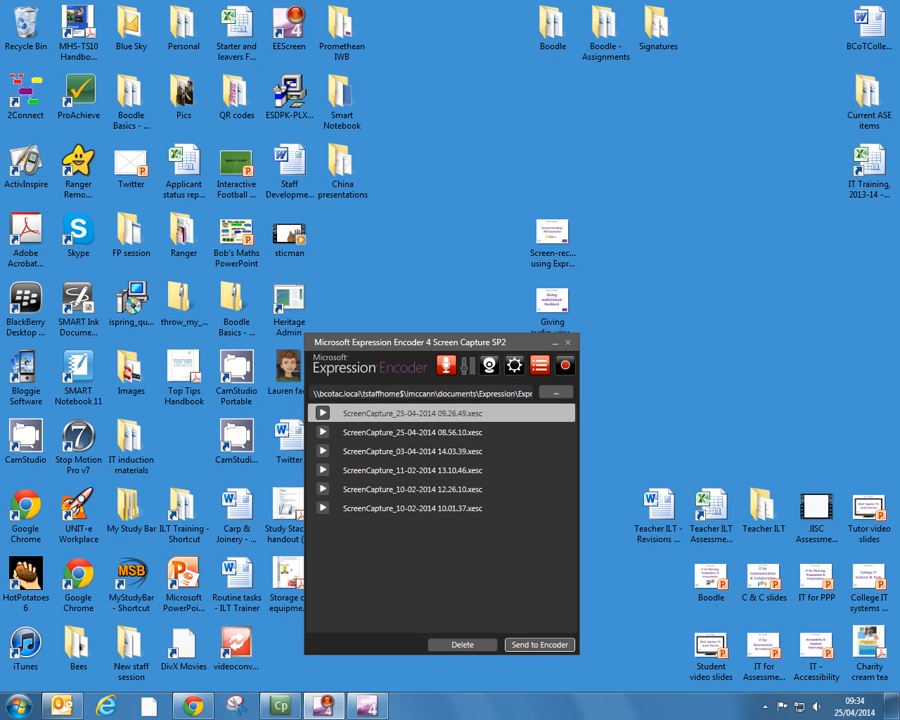
{"action": "left_click", "coordinate": [568, 342]}
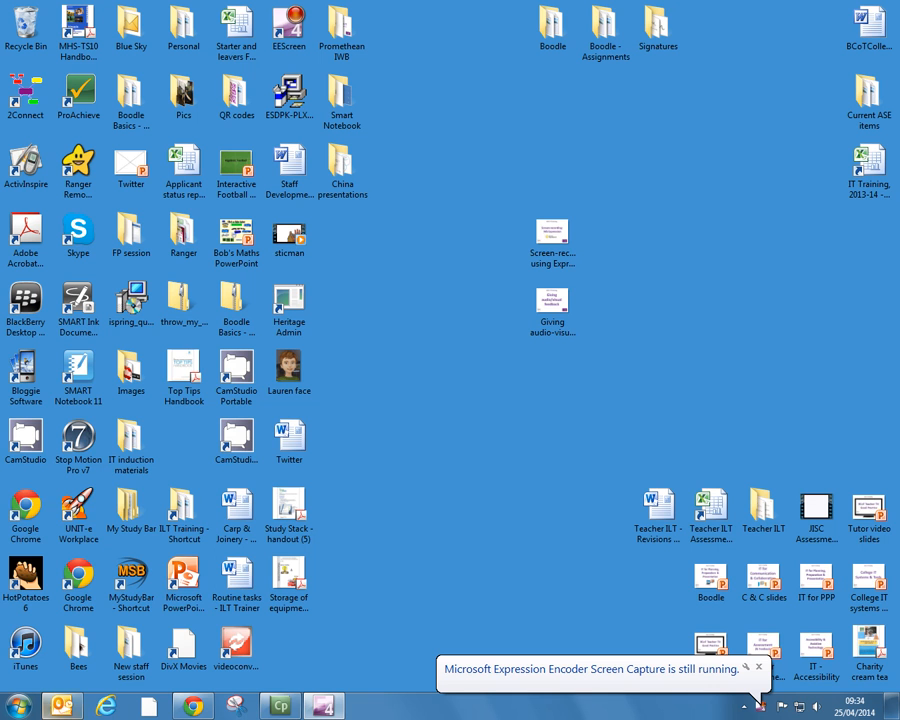
{"action": "left_click", "coordinate": [18, 706]}
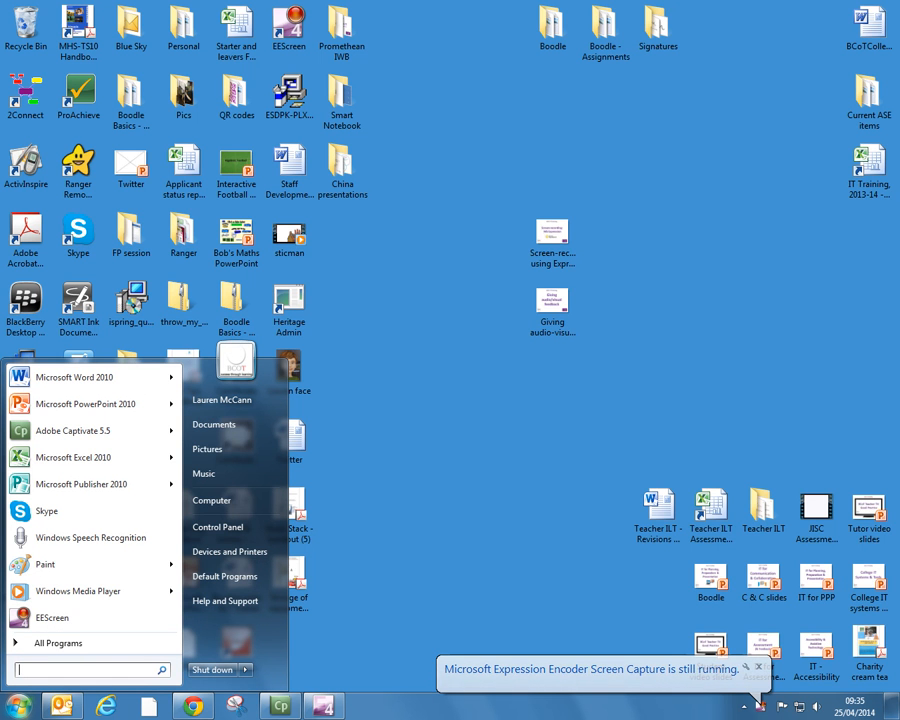
{"action": "left_click", "coordinate": [228, 500]}
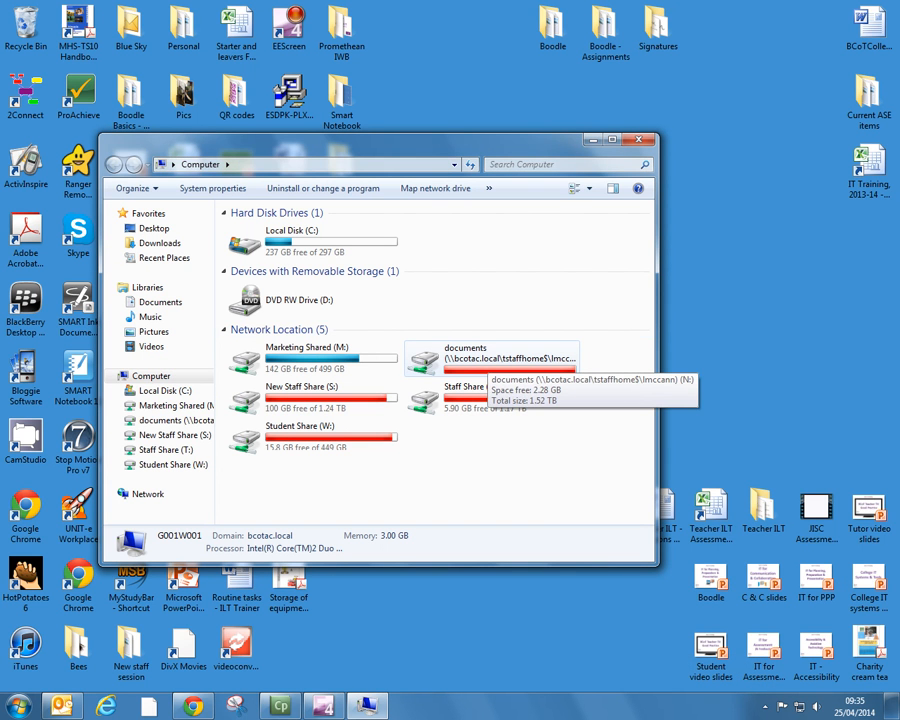
{"action": "double_click", "coordinate": [478, 360]}
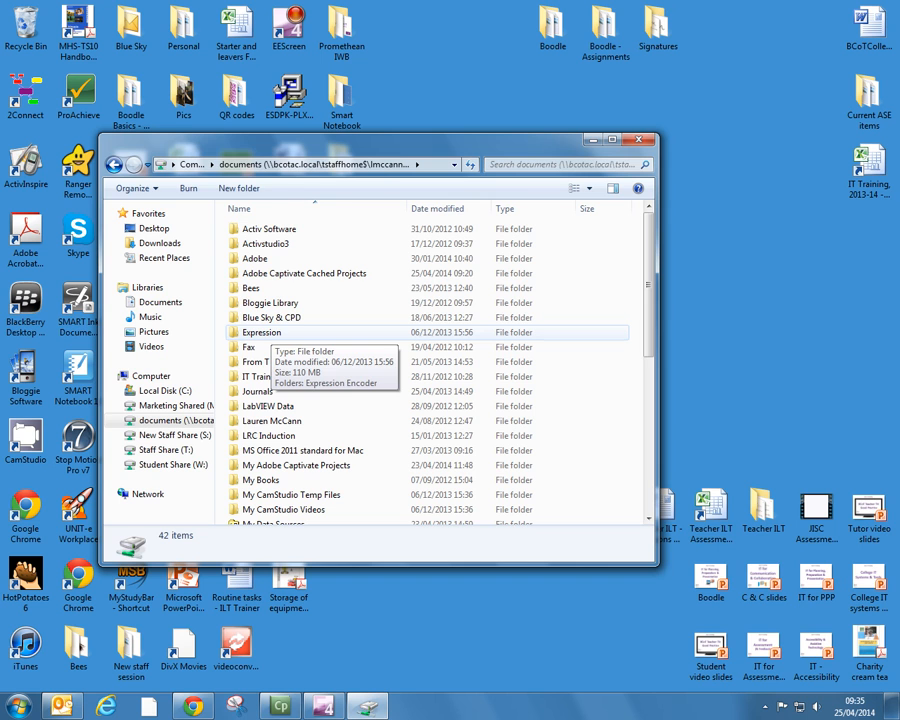
{"action": "double_click", "coordinate": [262, 332]}
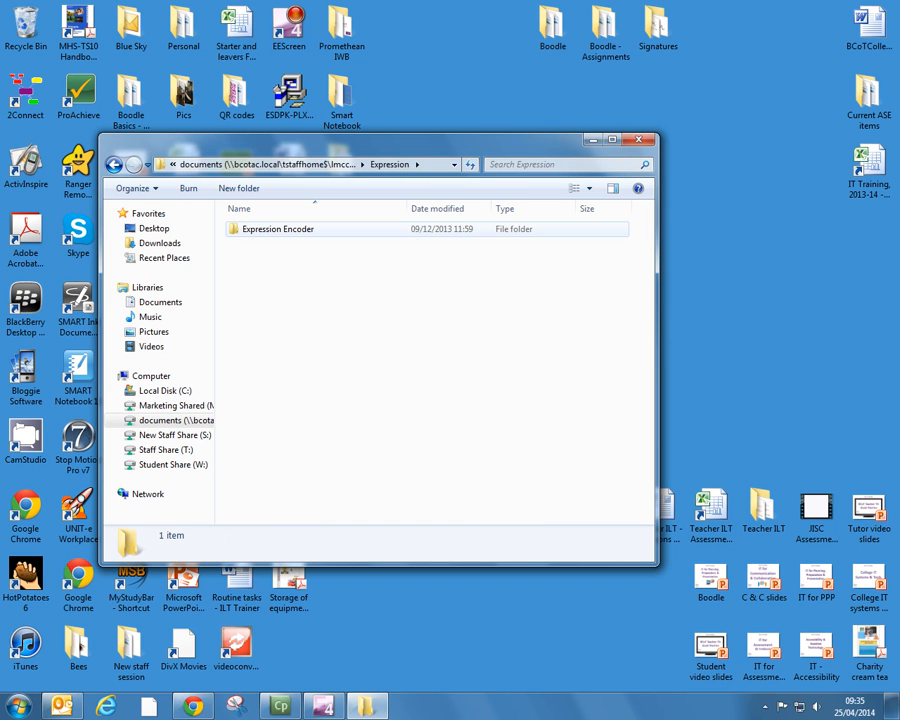
Reopen the Expression folder from its parent and view the raw captures in Expression Encoder > Screen Capture Output.
{"action": "key", "text": "BackSpace"}
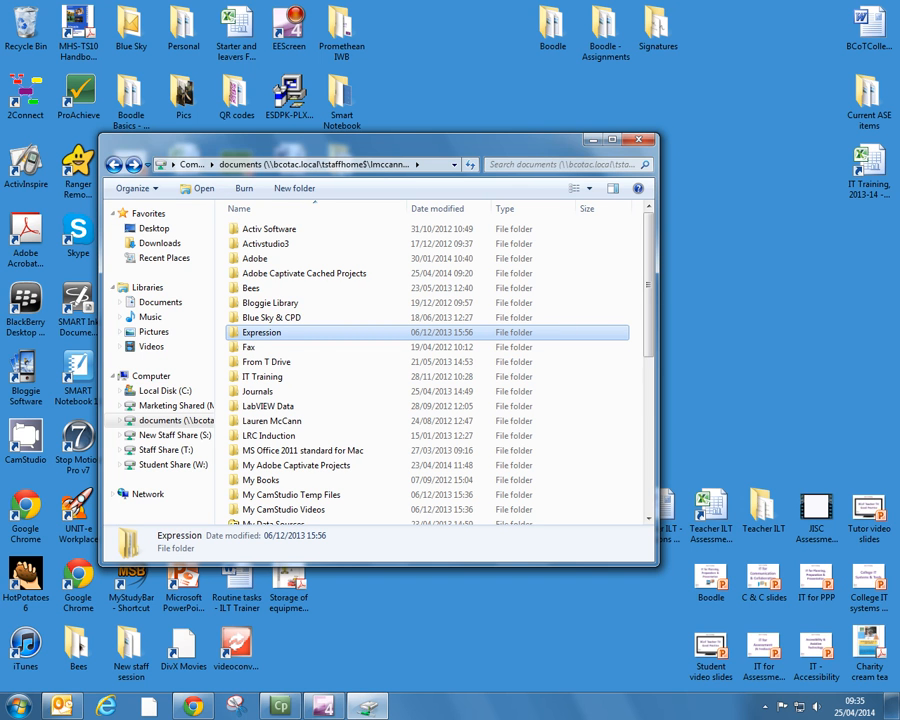
{"action": "key", "text": "Return"}
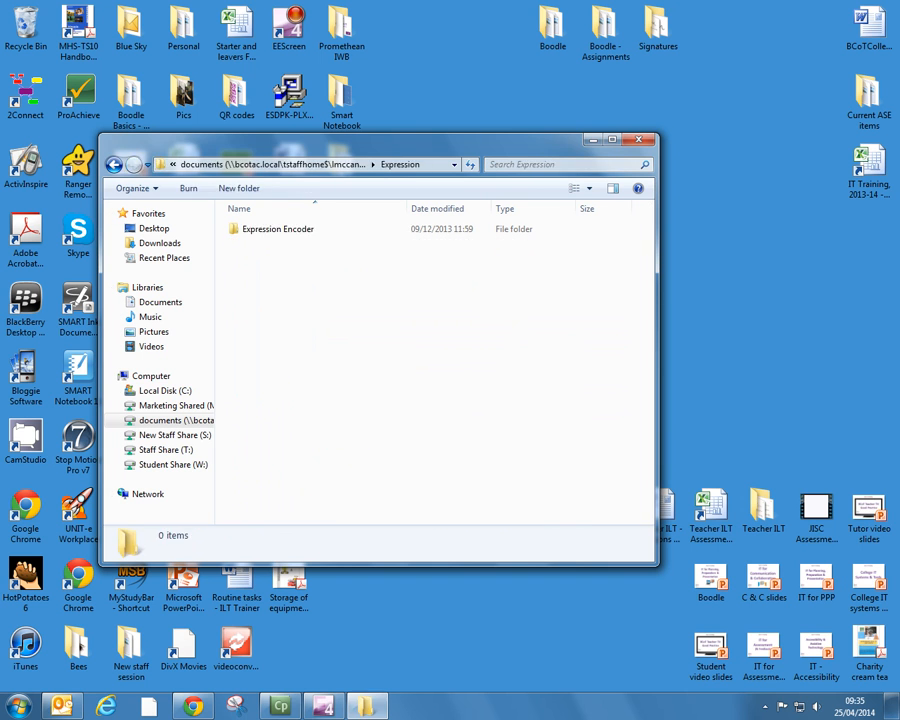
{"action": "key", "text": "Down"}
{"action": "key", "text": "Return"}
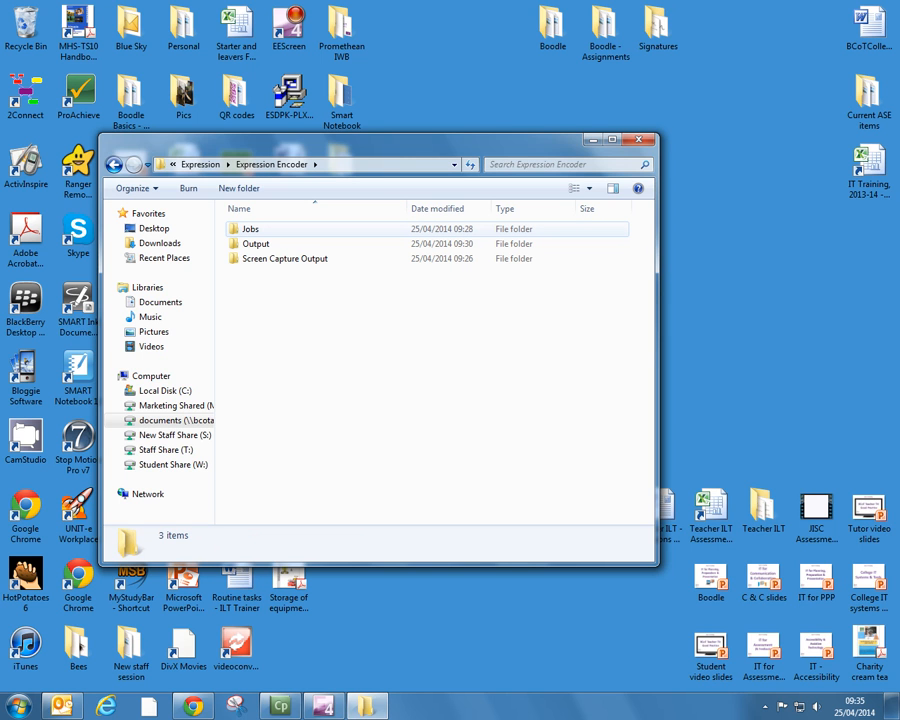
{"action": "key", "text": "Down"}
{"action": "key", "text": "Down"}
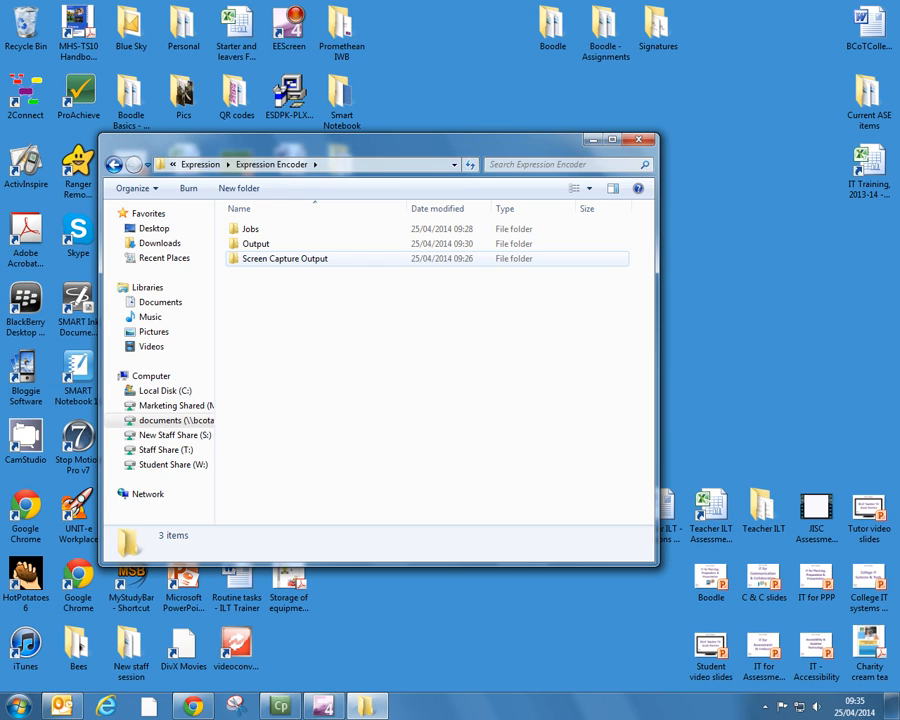
{"action": "key", "text": "Return"}
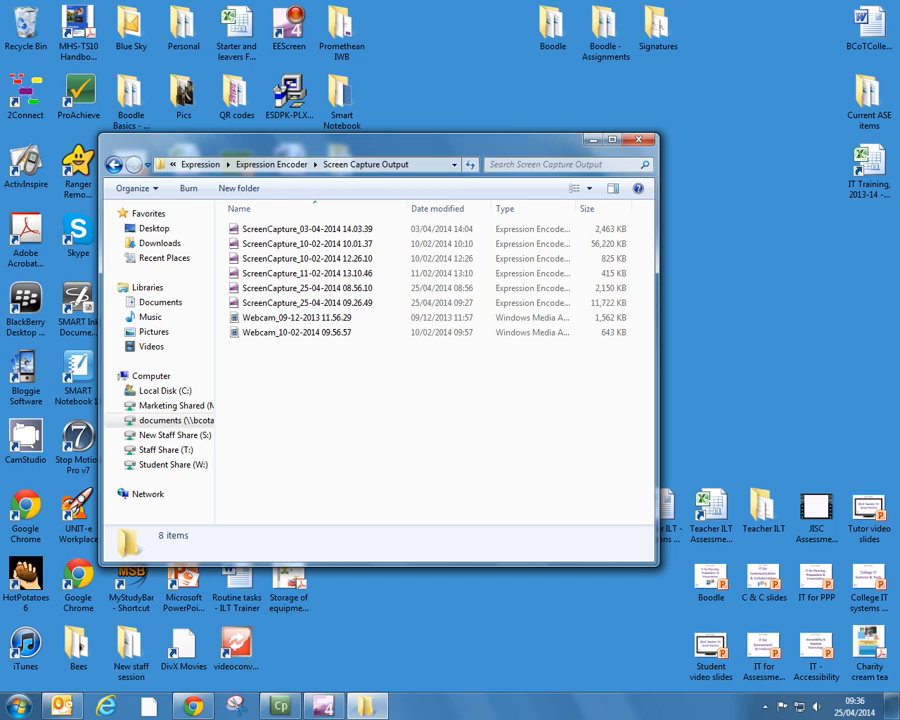
View the Output folder inside Expression Encoder, and return to the top level of the documents drive.
{"action": "left_click", "coordinate": [114, 165]}
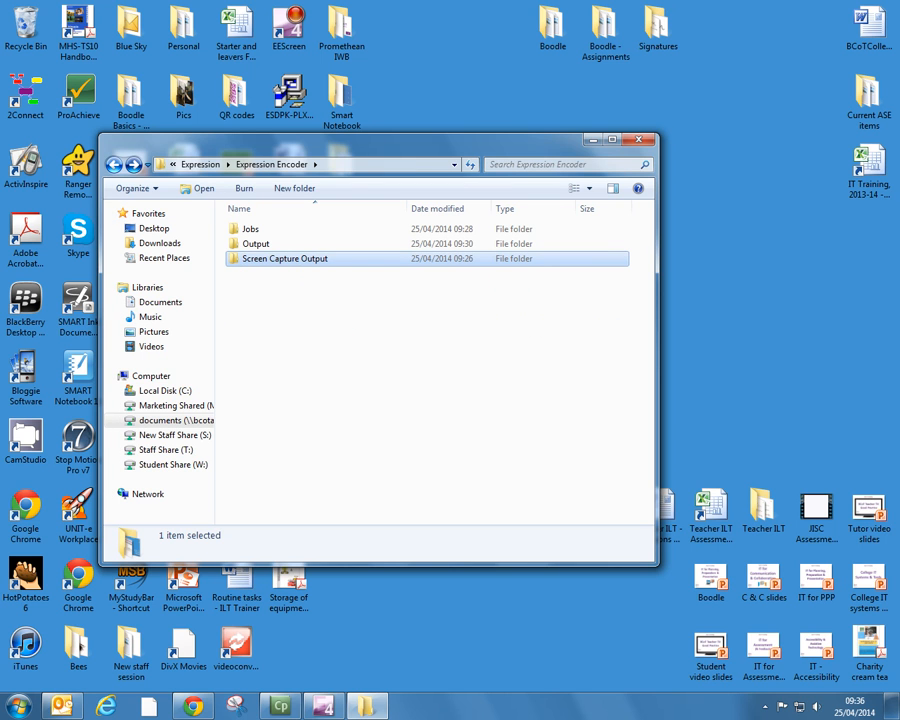
{"action": "left_click", "coordinate": [256, 244]}
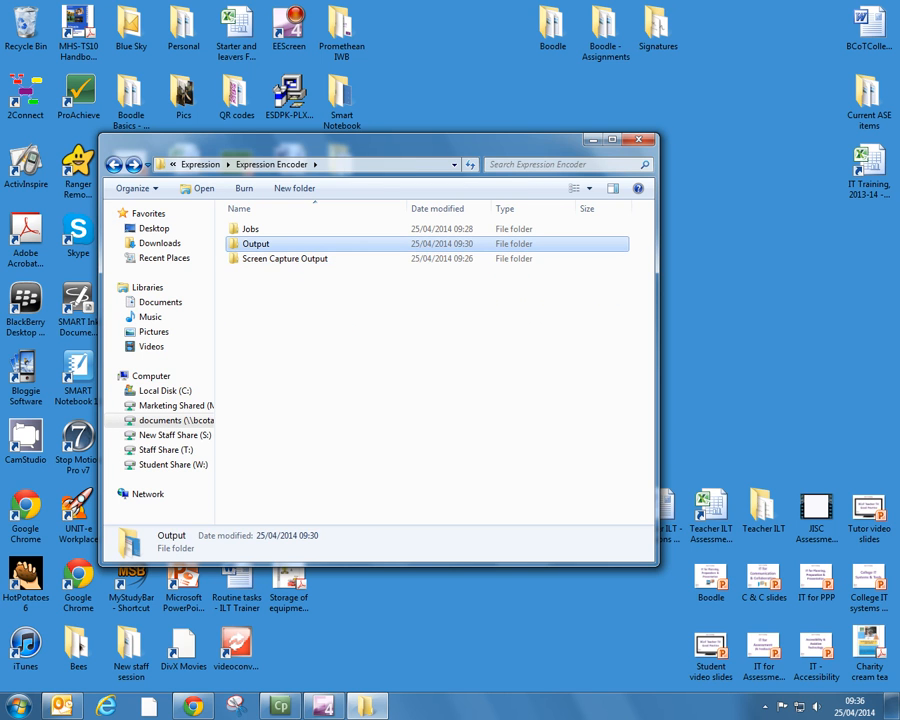
{"action": "double_click", "coordinate": [256, 244]}
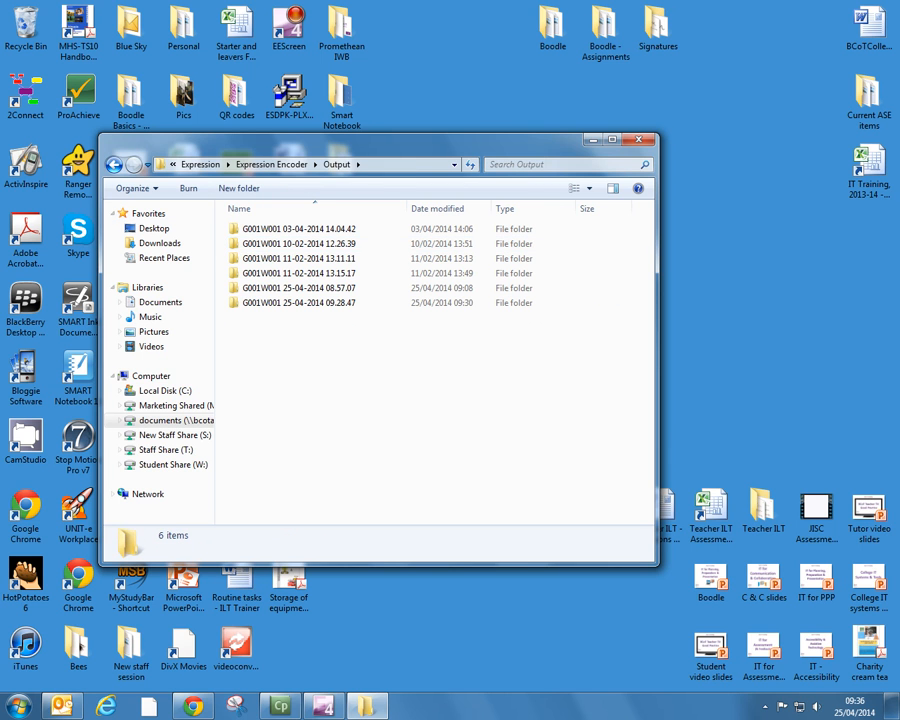
{"action": "left_click", "coordinate": [114, 165]}
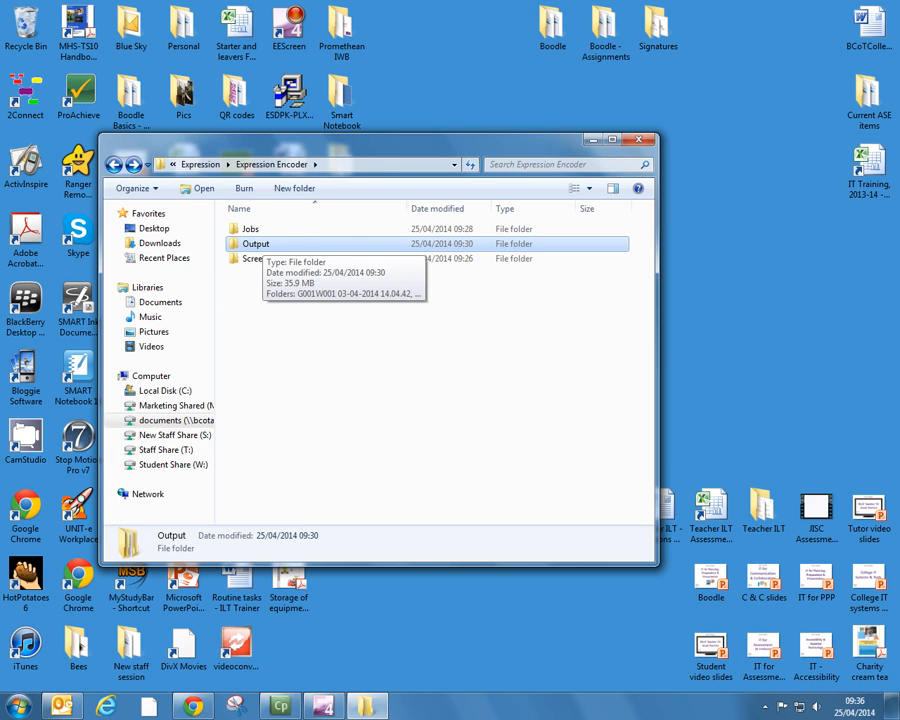
{"action": "left_click", "coordinate": [114, 165]}
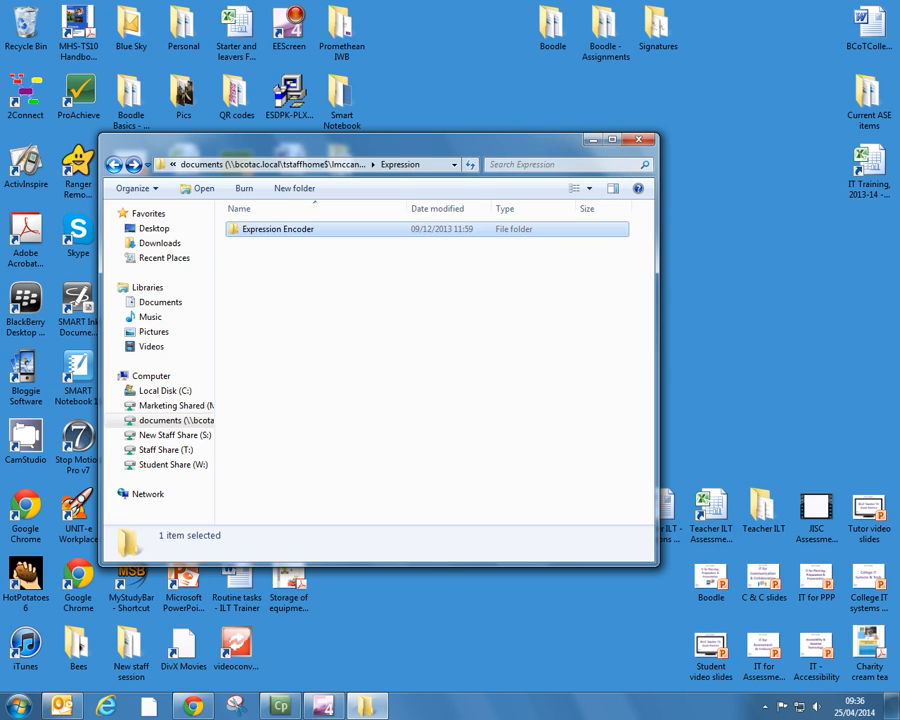
{"action": "left_click", "coordinate": [114, 165]}
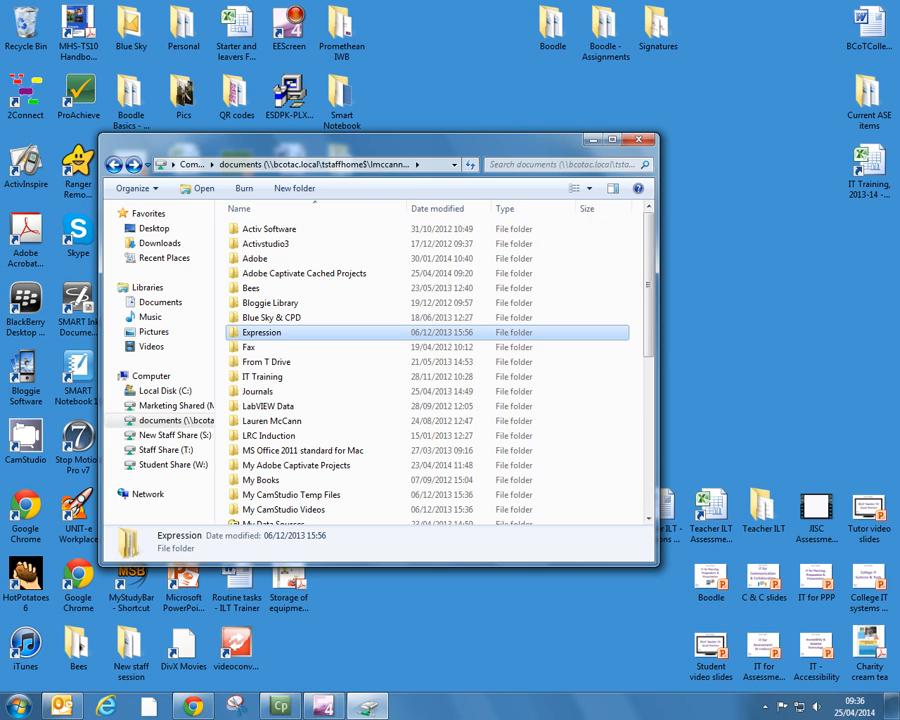
{"action": "double_click", "coordinate": [262, 332]}
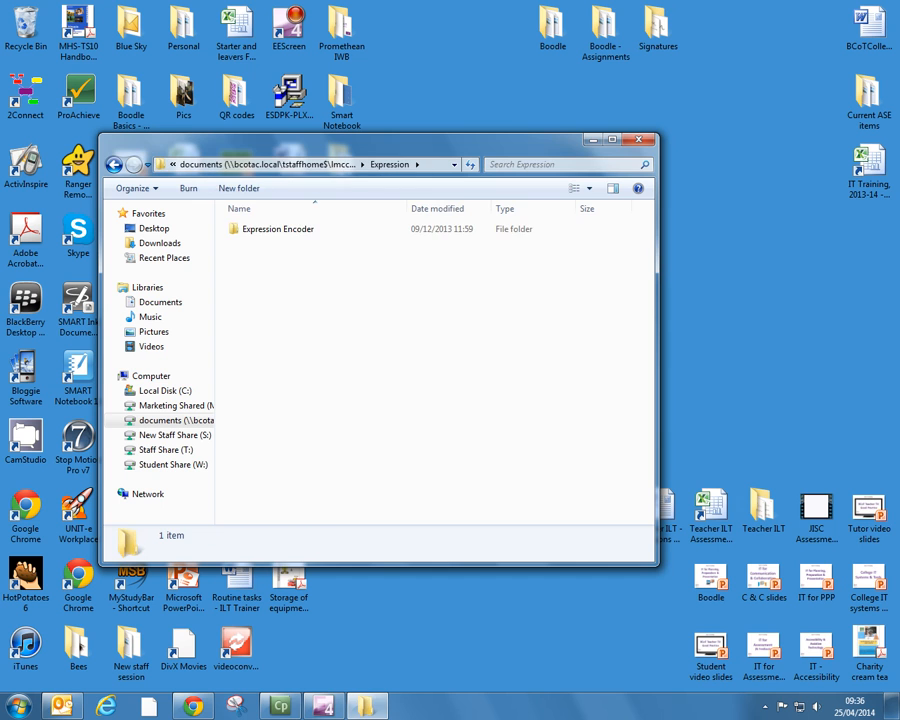
{"action": "left_click", "coordinate": [278, 229]}
{"action": "double_click", "coordinate": [278, 229]}
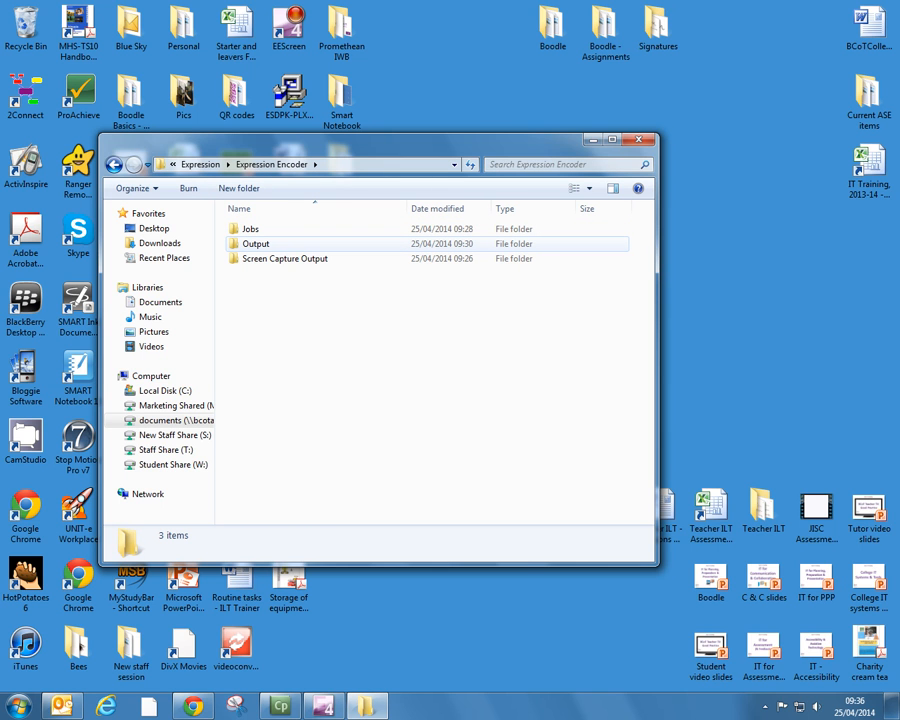
{"action": "double_click", "coordinate": [256, 244]}
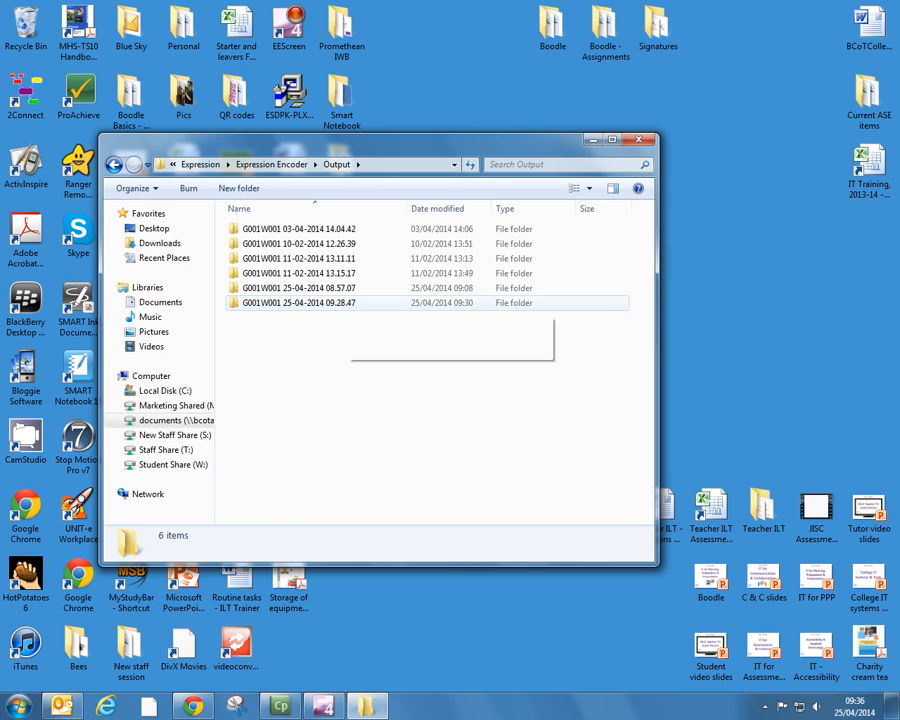
{"action": "double_click", "coordinate": [300, 302]}
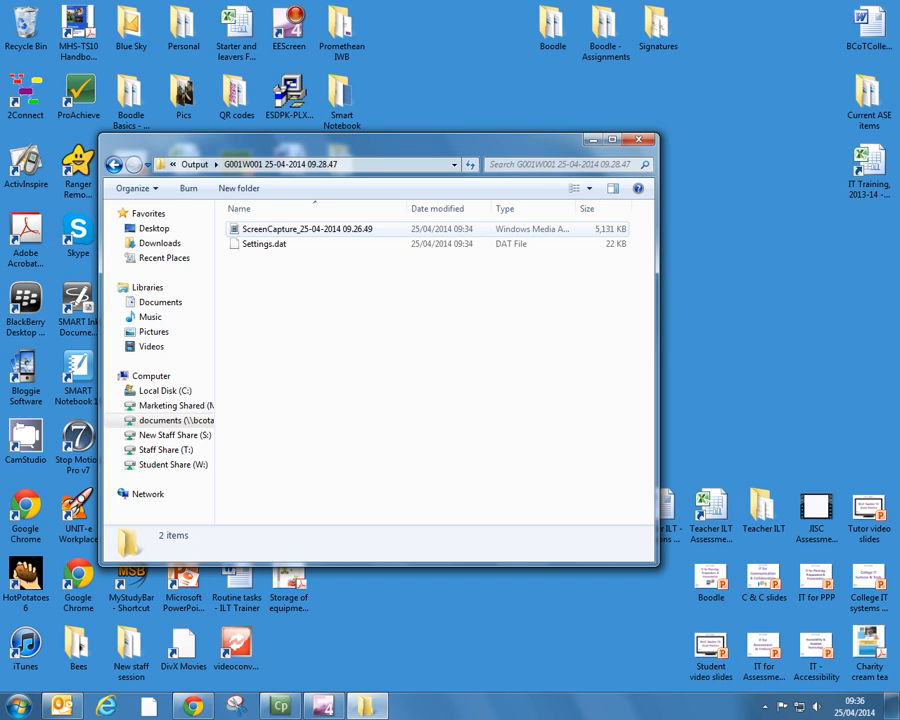
Play the encoded video ScreenCapture_25-04-2014 09.26.49, and close the player and the folder window.
{"action": "left_click", "coordinate": [307, 229]}
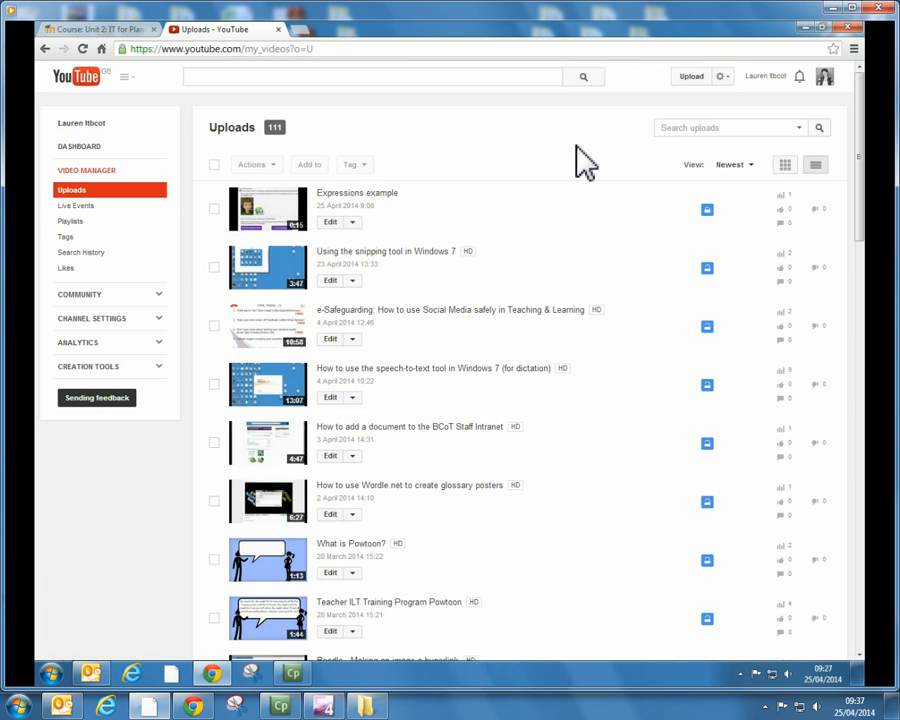
{"action": "left_click", "coordinate": [878, 7]}
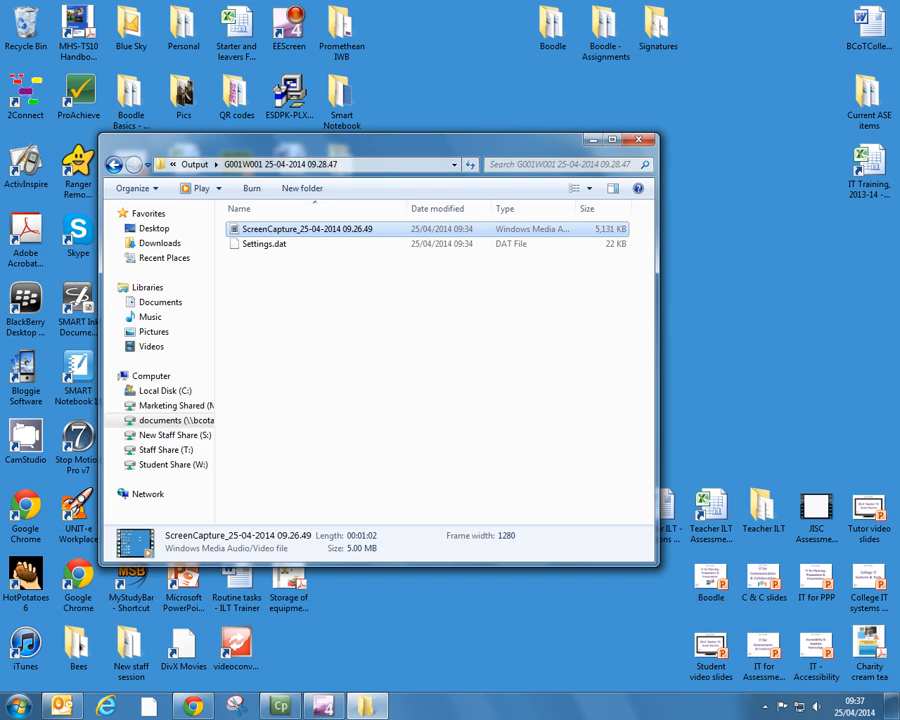
{"action": "left_click", "coordinate": [420, 370]}
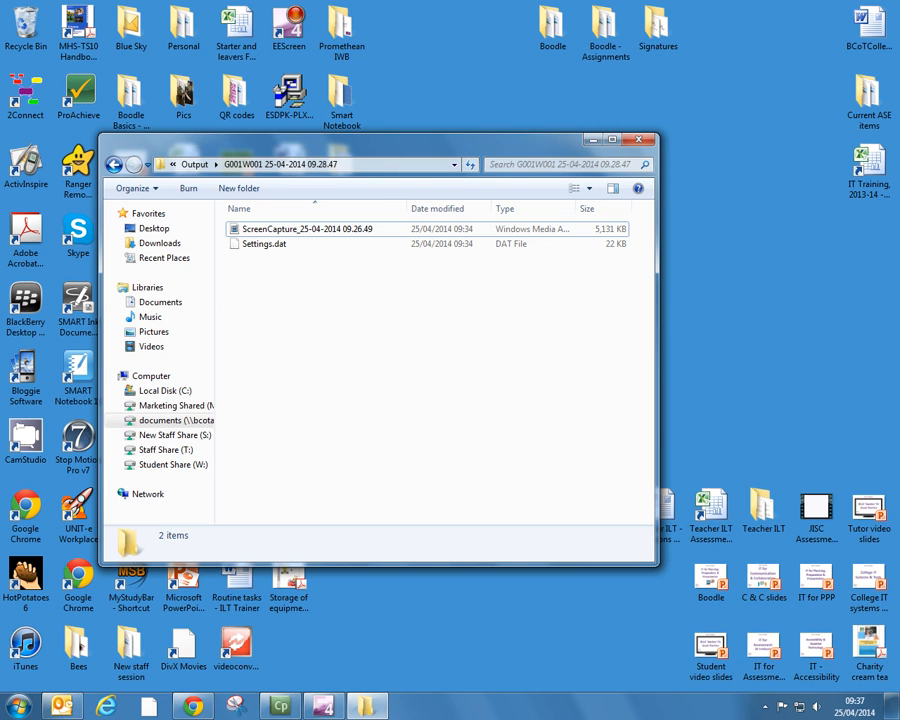
{"action": "left_click", "coordinate": [638, 140]}
{"action": "left_click", "coordinate": [638, 140]}
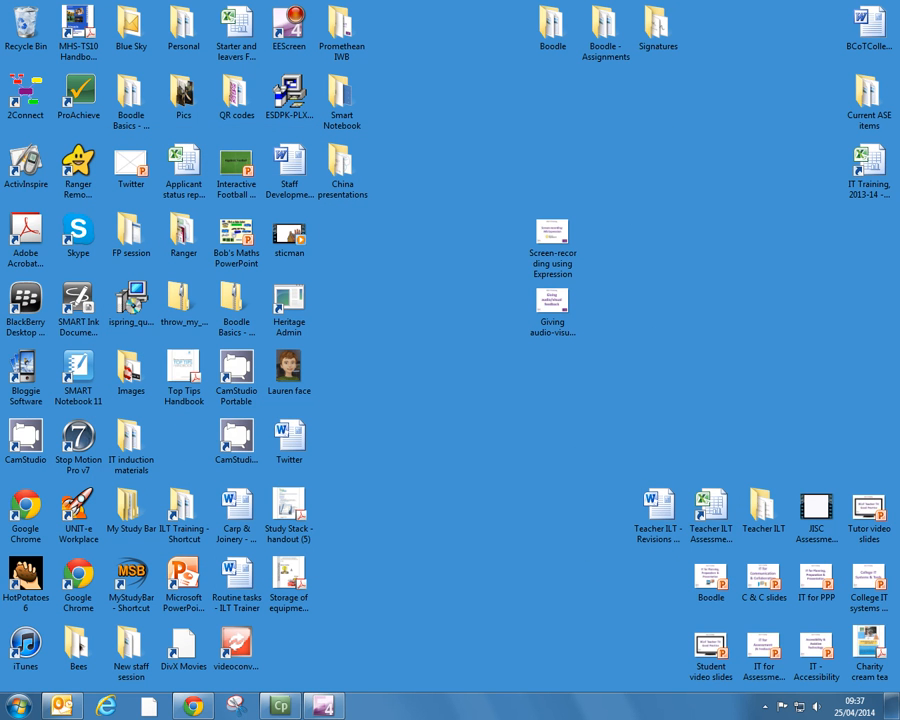